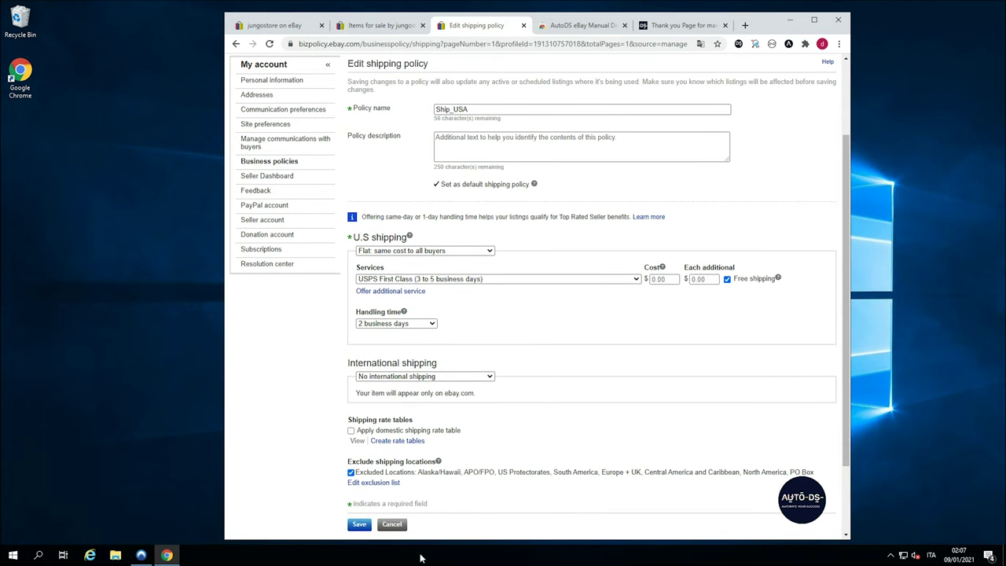
Step: Review the excluded shipping locations of the Ship_USA policy, leaving both the exclusion list and the policy without saving
click(384, 484)
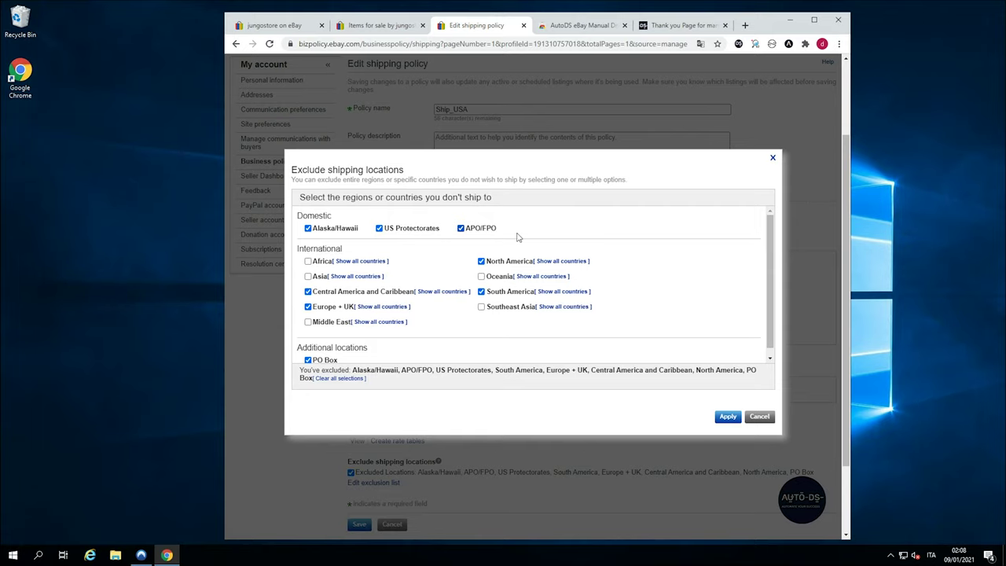
scroll(317, 271, down, 1)
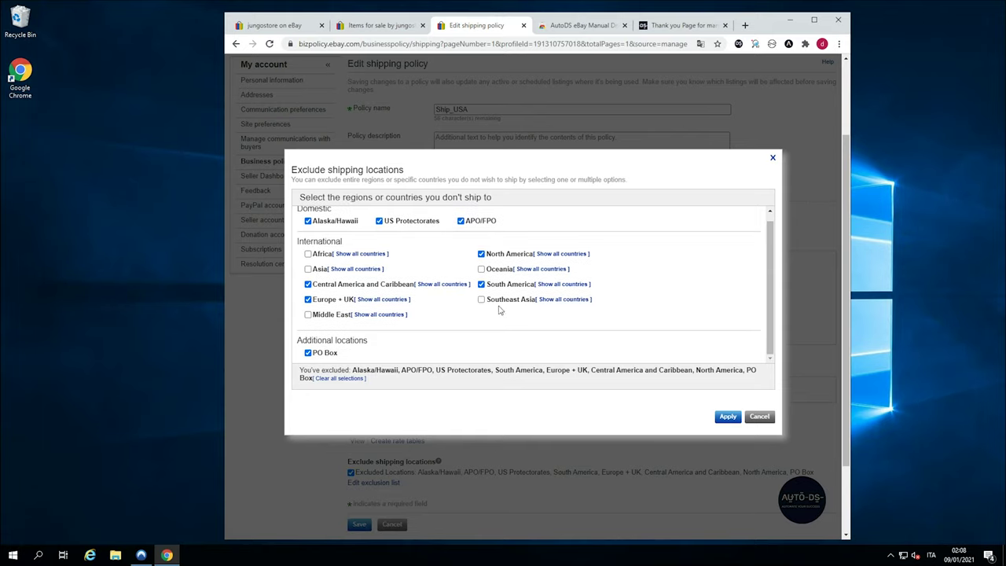
scroll(432, 254, down, 5)
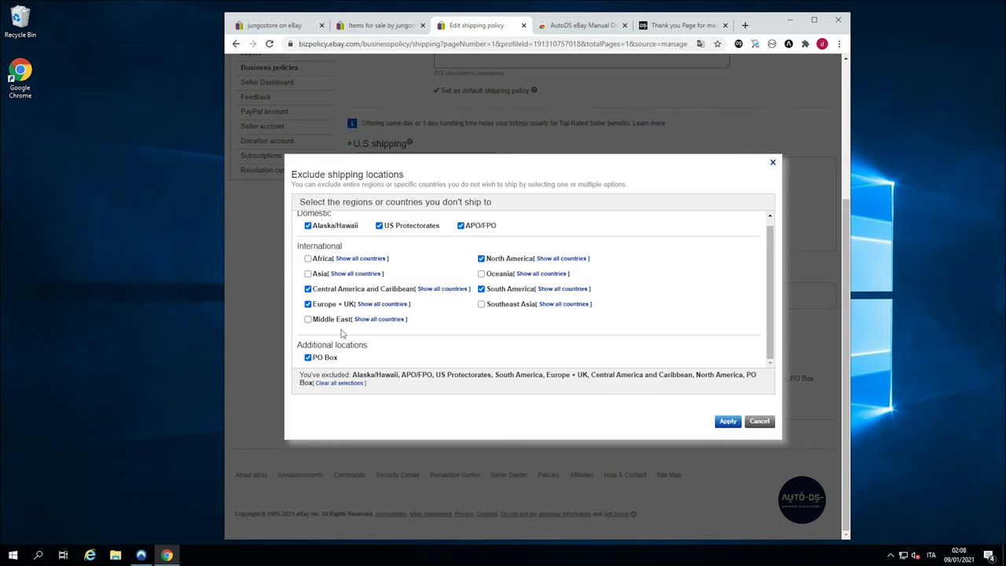
click(759, 421)
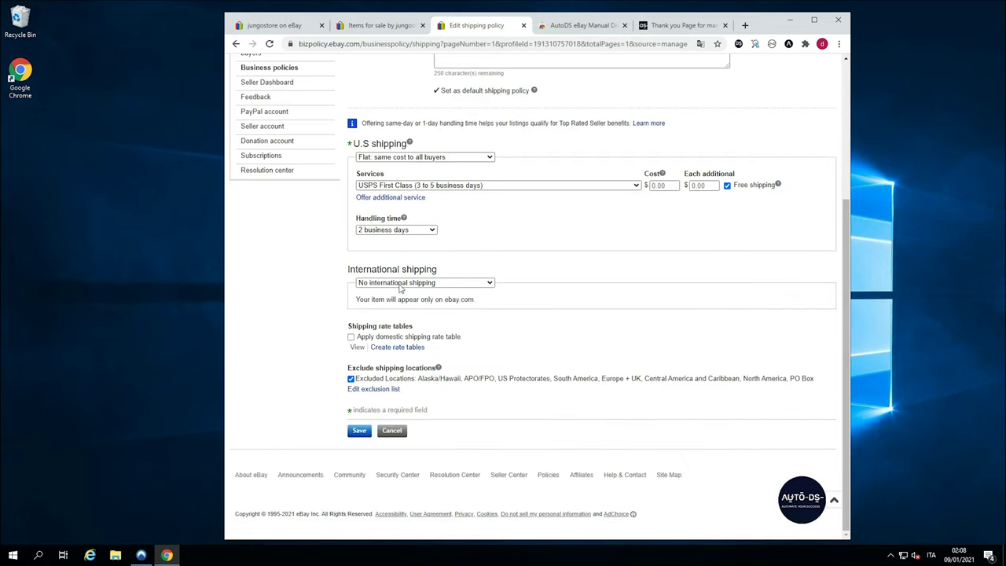
click(393, 432)
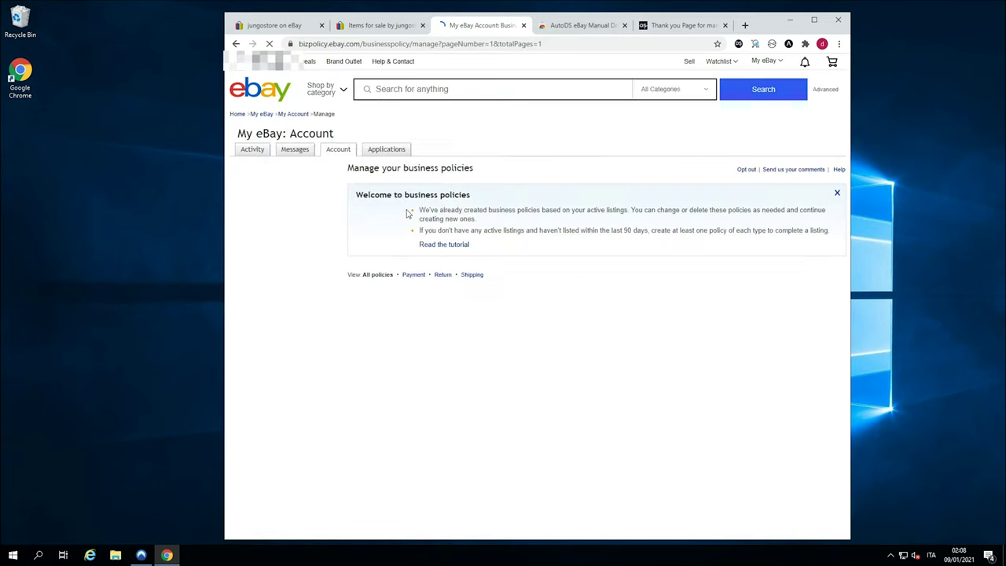
scroll(470, 374, down, 1)
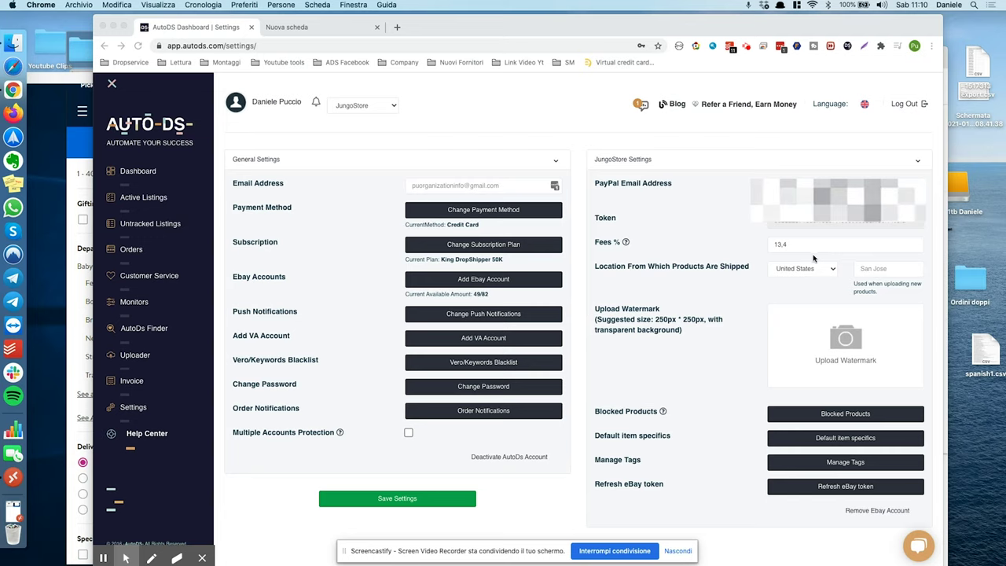
Step: Switch to the AutoDS settings and set the JungoStore fees to 26%, saving the settings
click(807, 248)
double_click(790, 244)
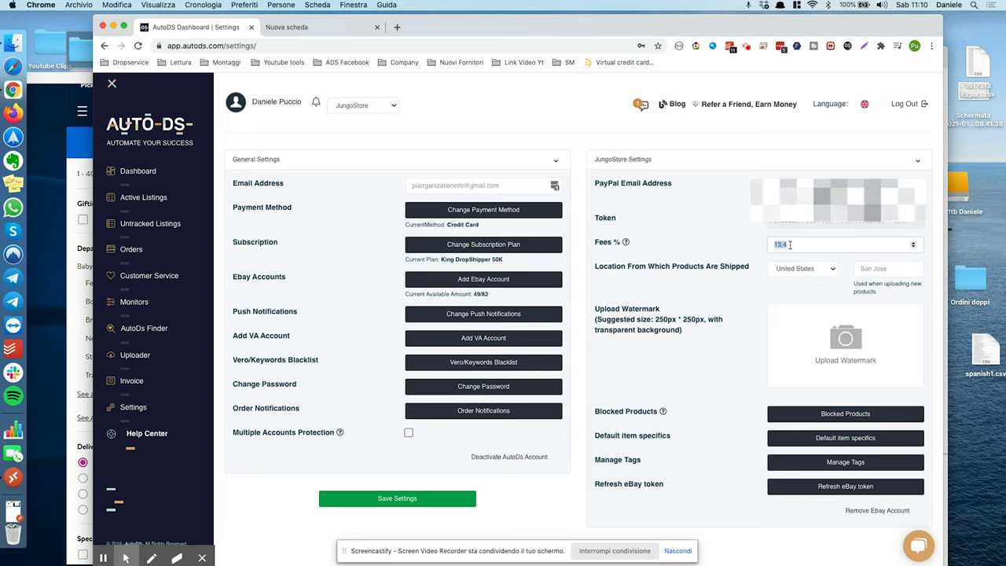
text(26)
click(397, 498)
click(543, 391)
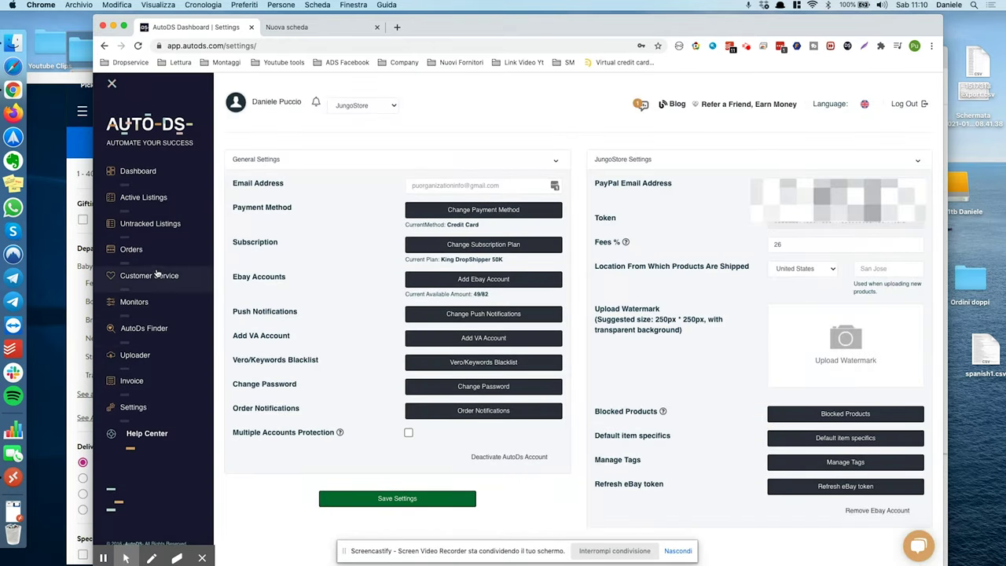
Step: In the Walmart settings of the Products Monitor, set the maximum shipping time to 8 days, enable Round Price To .99, and save
click(147, 303)
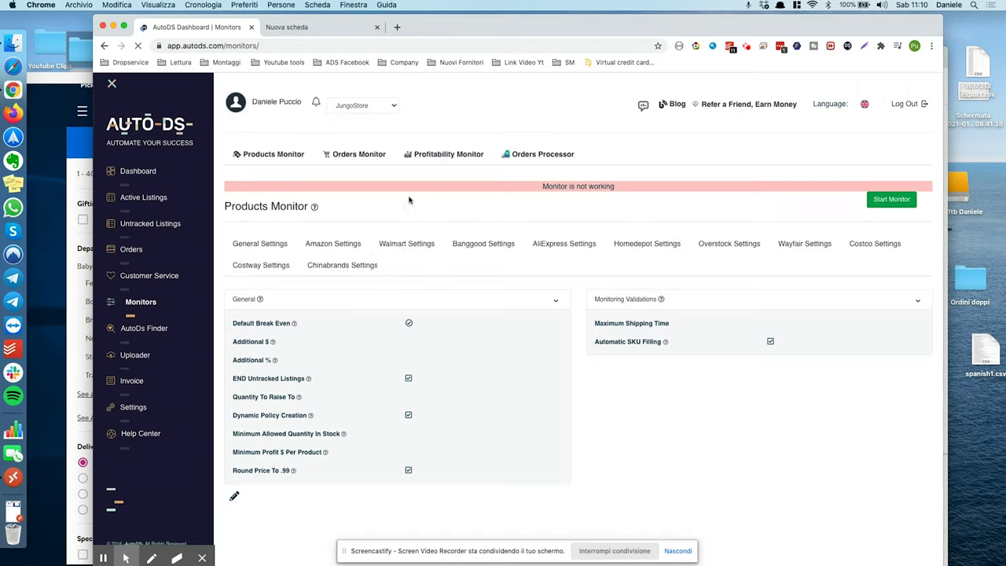
click(406, 244)
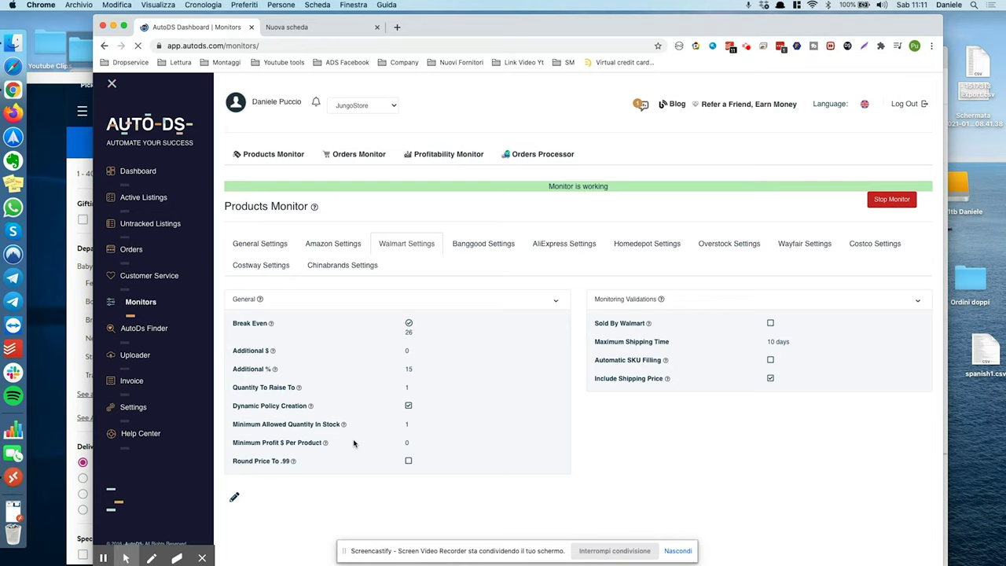
click(234, 497)
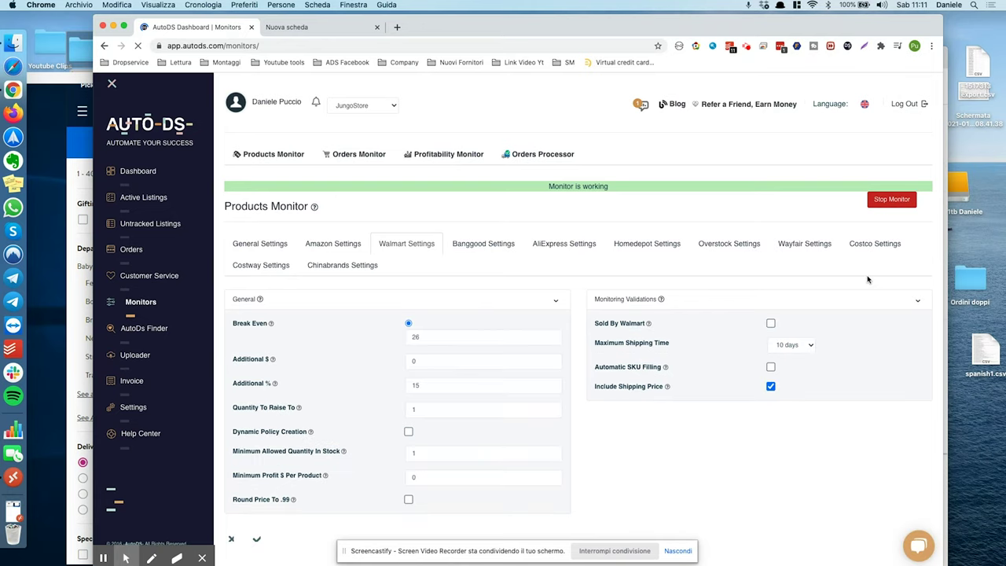
click(783, 340)
click(792, 327)
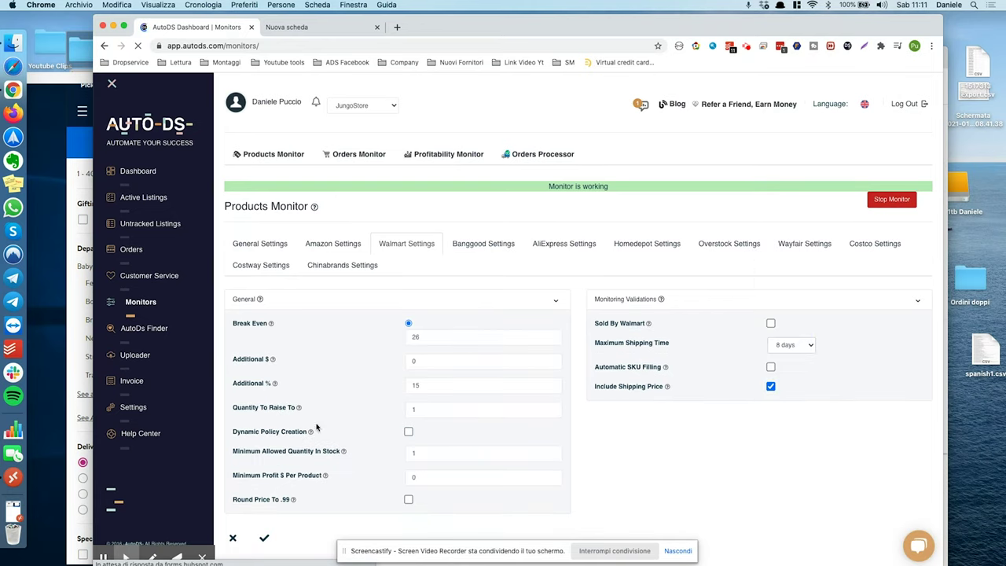
click(408, 499)
click(264, 538)
click(559, 399)
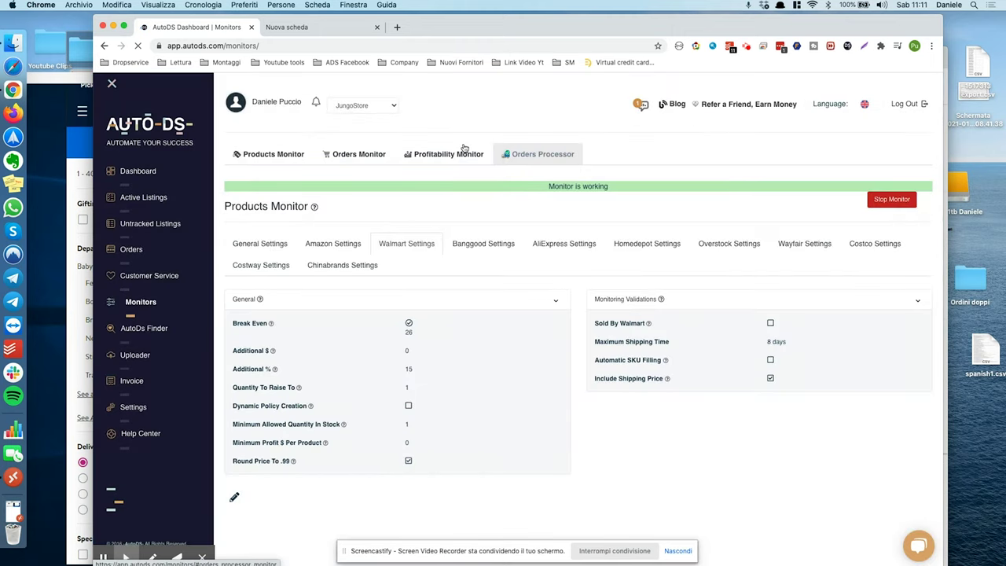
Step: Switch to the Microsoft Remote Desktop window showing Walmart's baby accessories search and enlarge it to full size
click(355, 154)
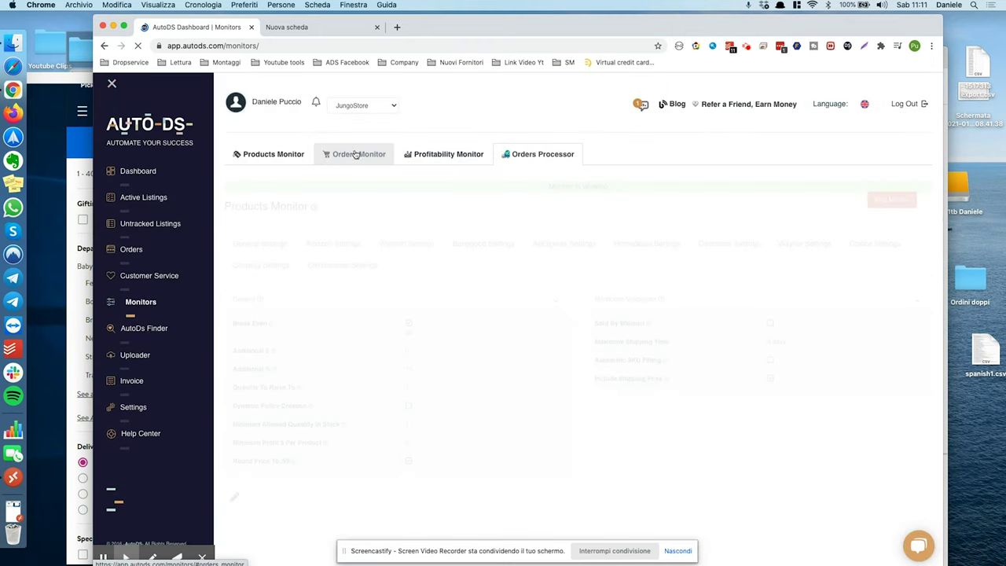
click(275, 154)
click(285, 27)
drag(533, 38, 613, 96)
click(56, 115)
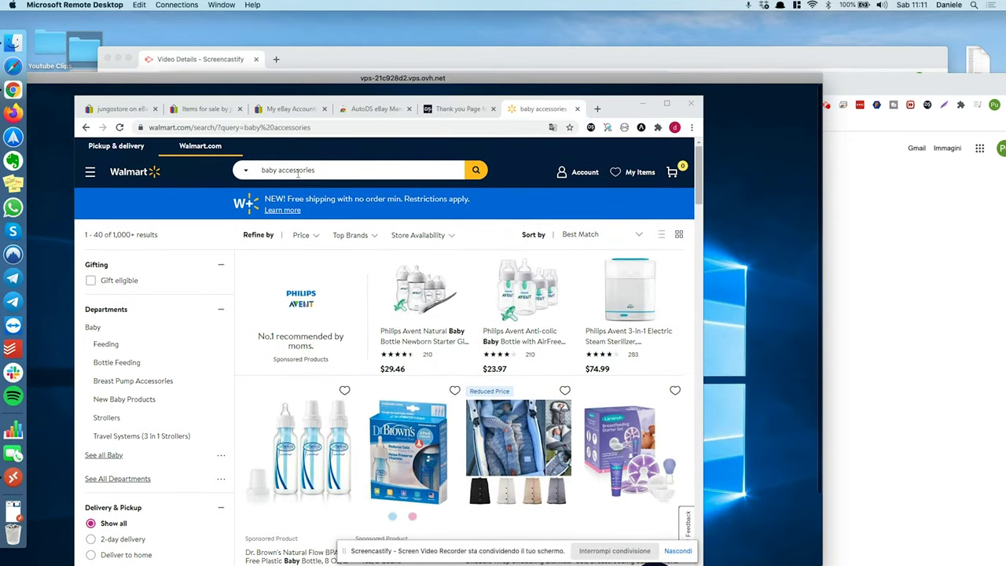
click(298, 174)
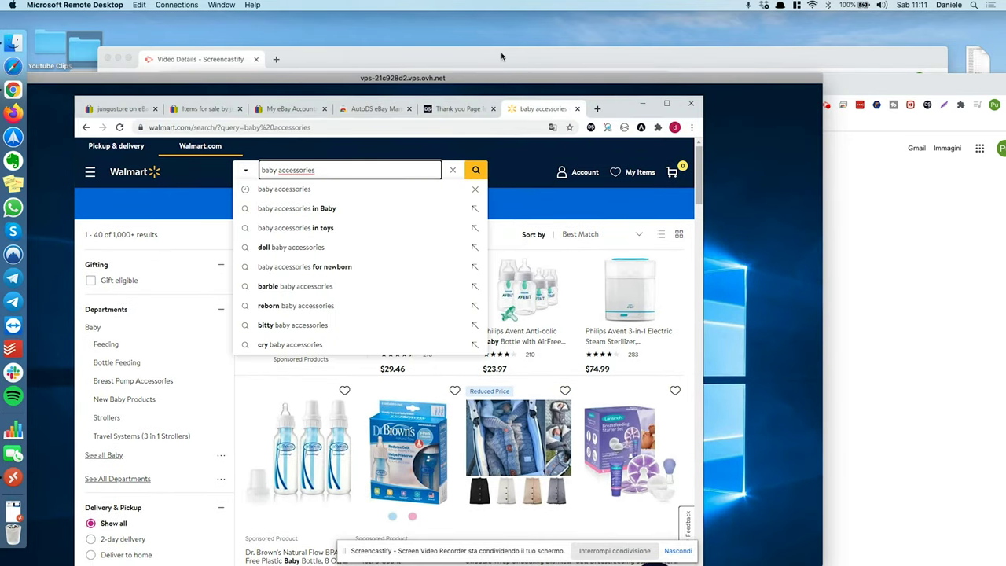
double_click(487, 83)
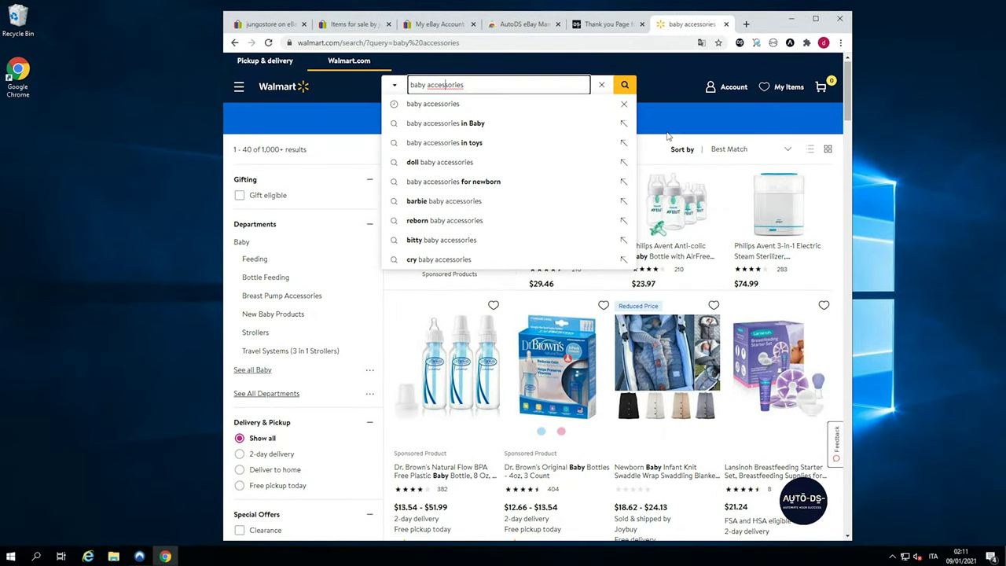
Step: Filter the Walmart baby accessories results by the Deliver to home option
scroll(668, 138, down, 1)
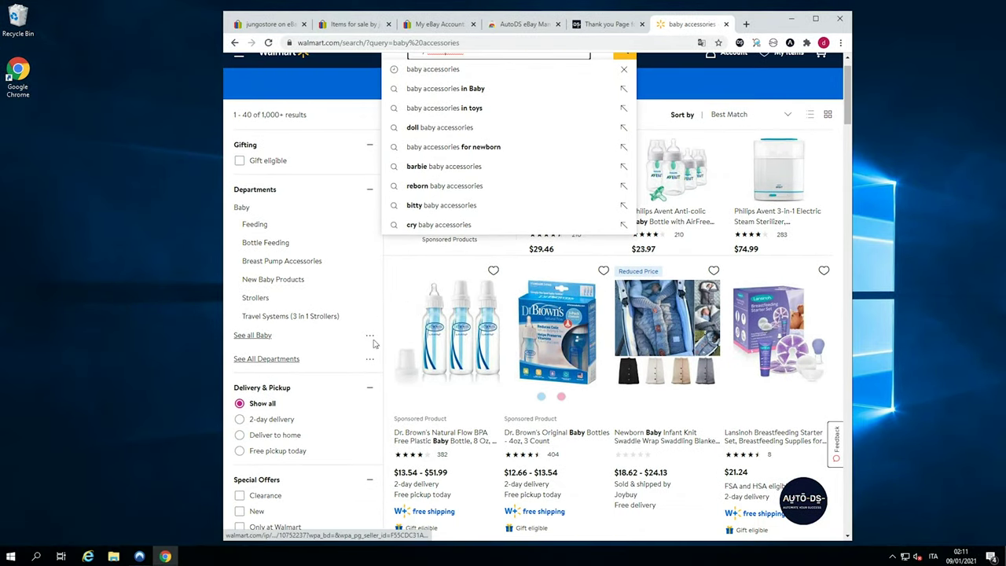
scroll(260, 440, down, 1)
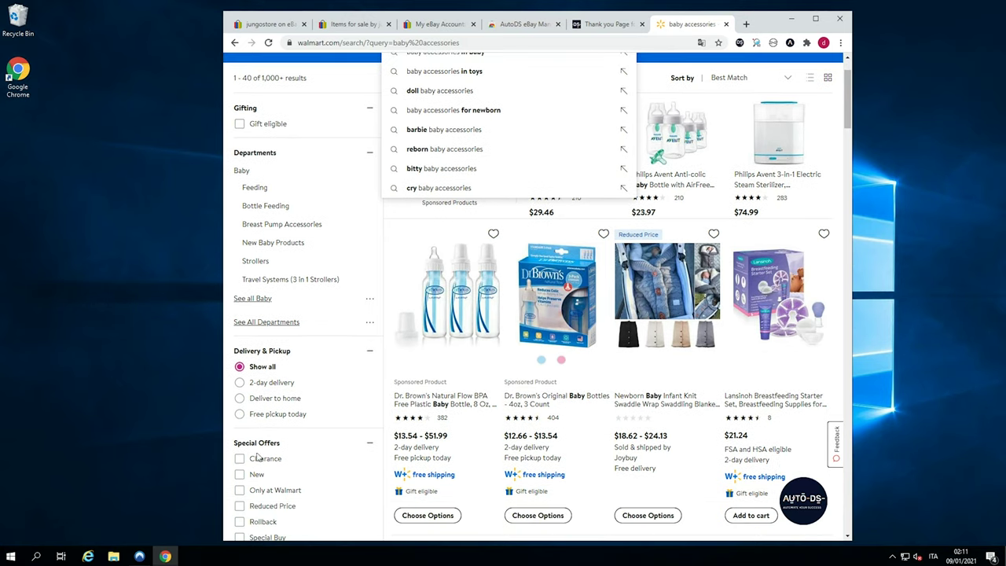
scroll(244, 401, down, 1)
click(239, 387)
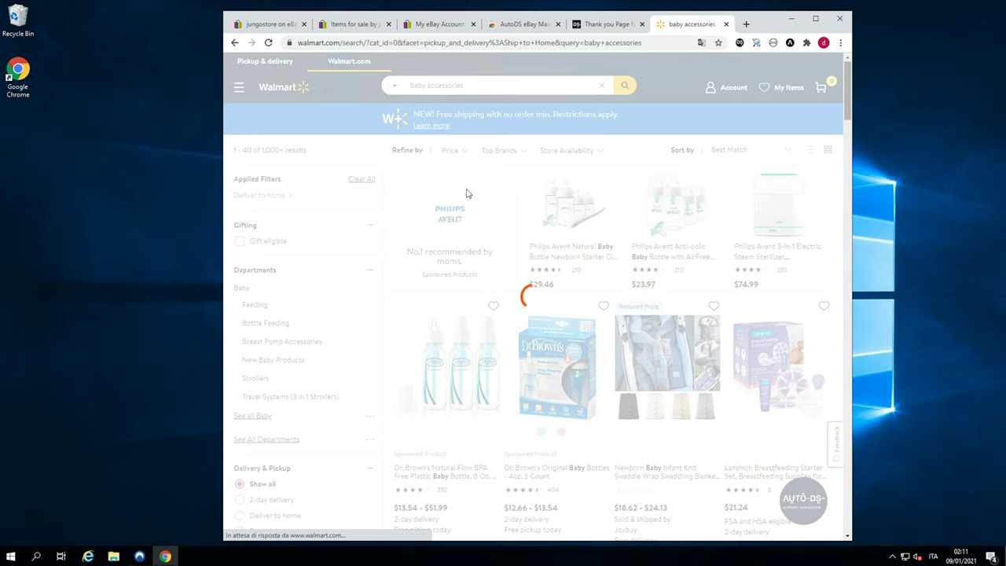
Step: Extract the product IDs from the Walmart results page with AutoDS Exporter and highlight the second to fourth IDs
scroll(467, 196, down, 2)
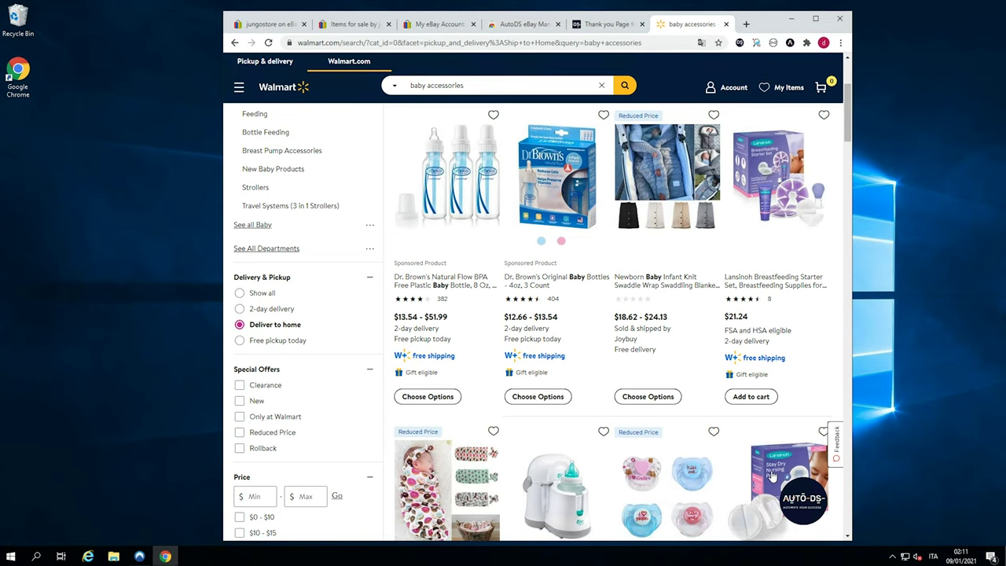
mouse_move(808, 505)
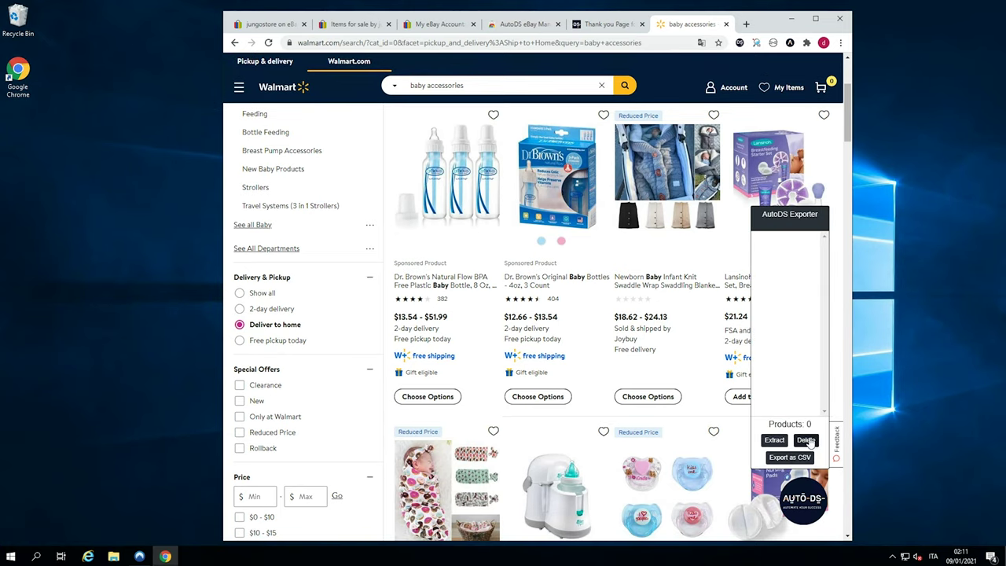
click(773, 441)
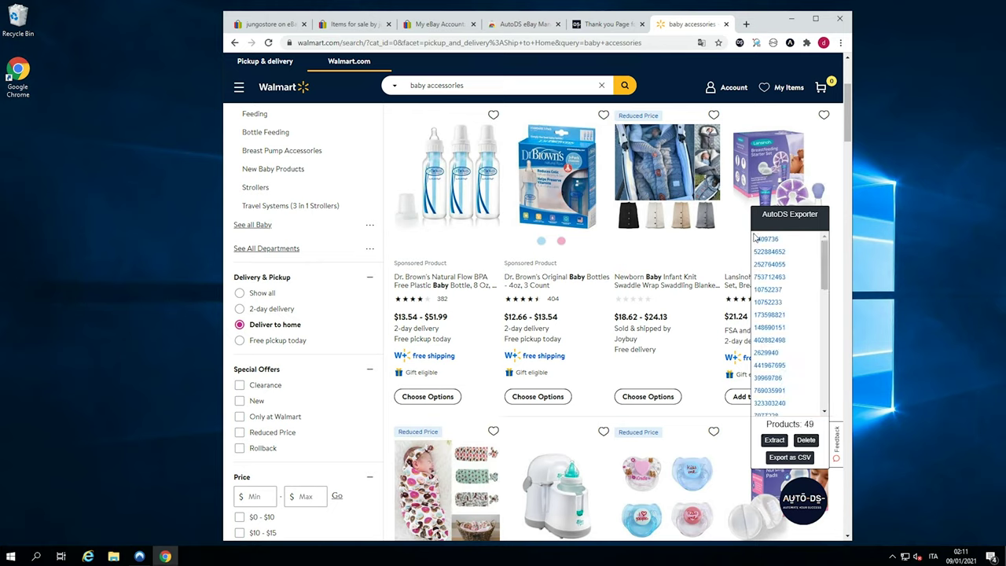
drag(753, 252, 796, 286)
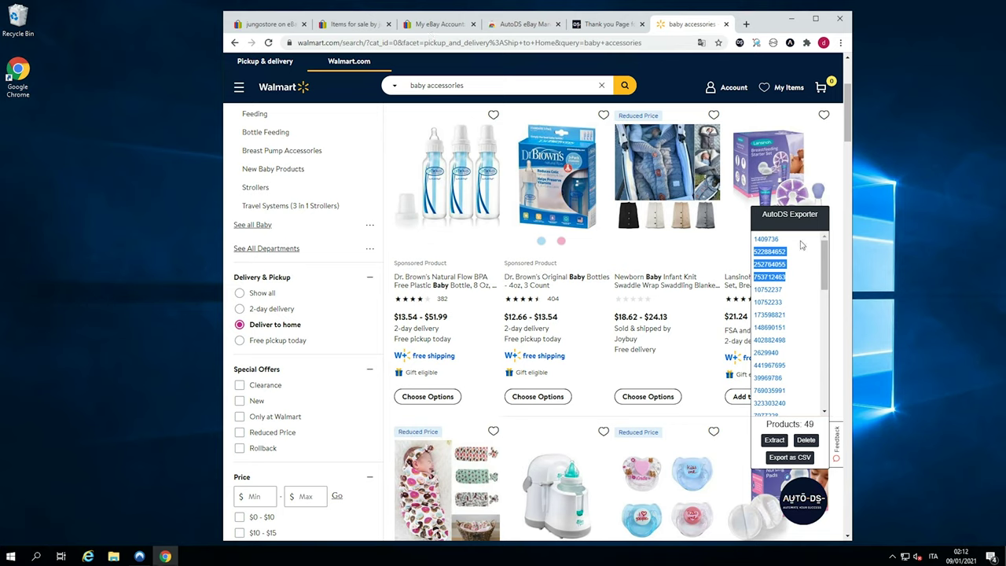
Step: Switch to the Chrome window with the AutoDS dashboard and open the Uploader page
mouse_move(42, 7)
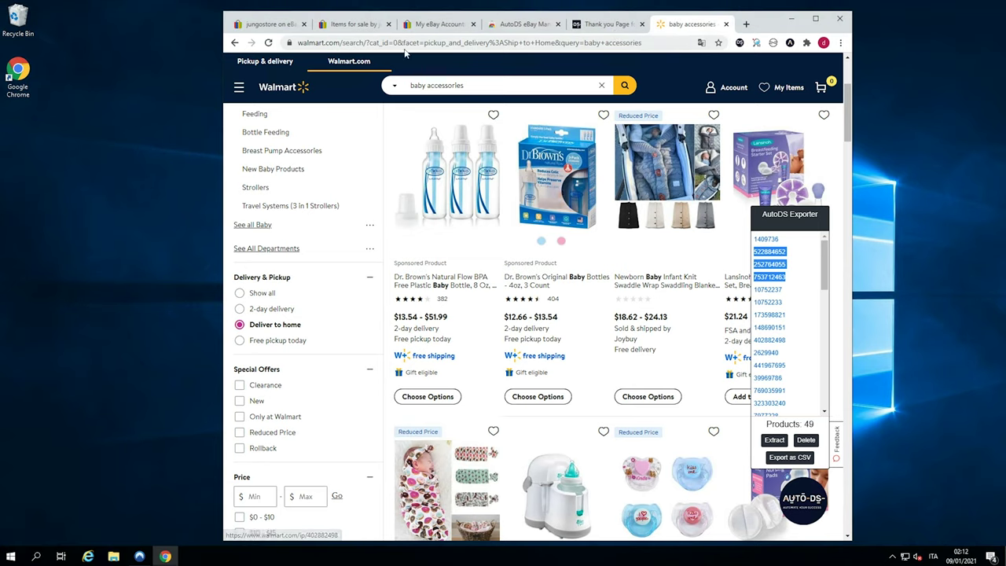
click(45, 4)
click(27, 4)
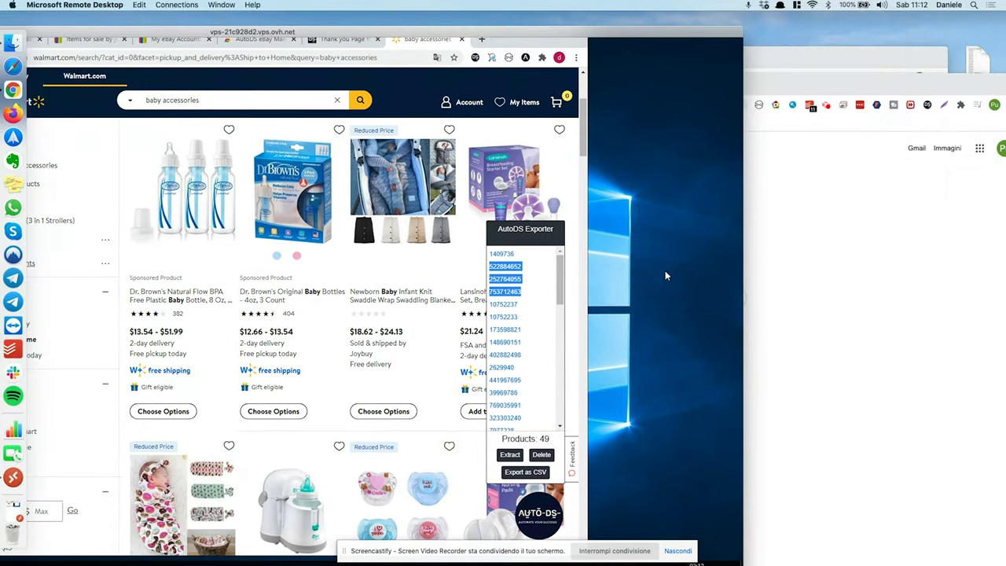
click(945, 288)
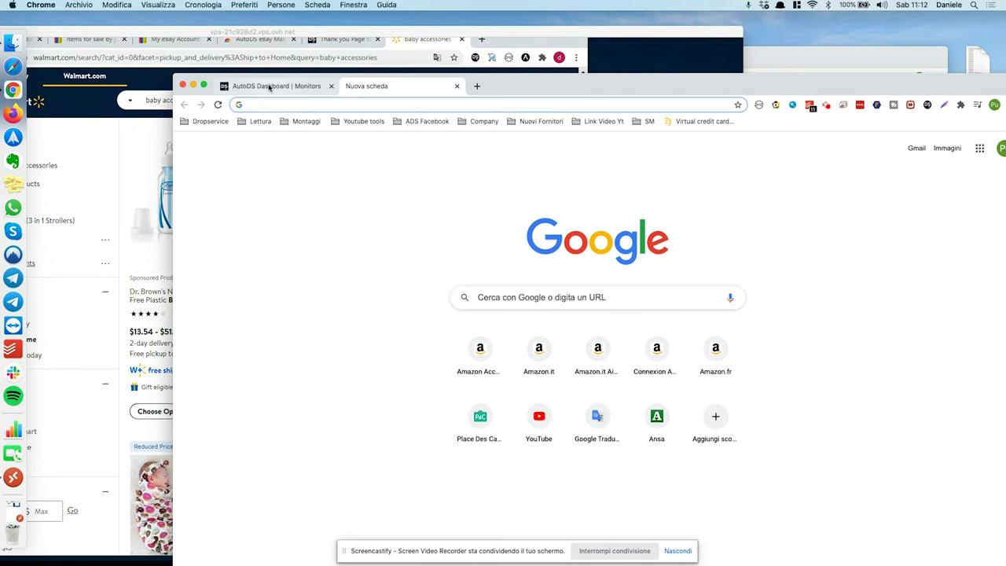
click(271, 88)
click(227, 425)
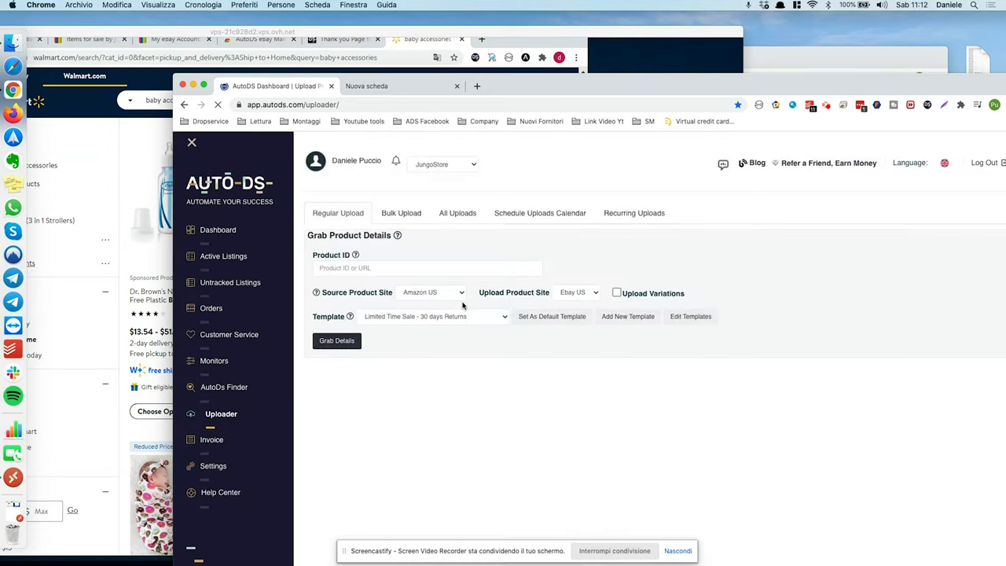
Step: Open the template editor from the Uploader and move the browser window up to show more of it
click(687, 315)
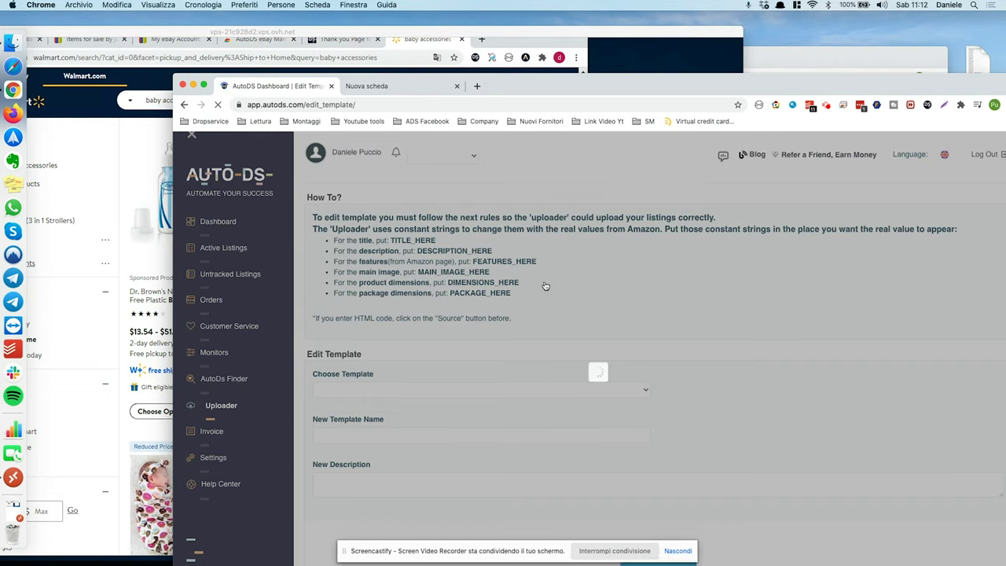
drag(547, 83, 509, 31)
scroll(604, 453, down, 5)
scroll(604, 454, up, 2)
scroll(391, 148, up, 3)
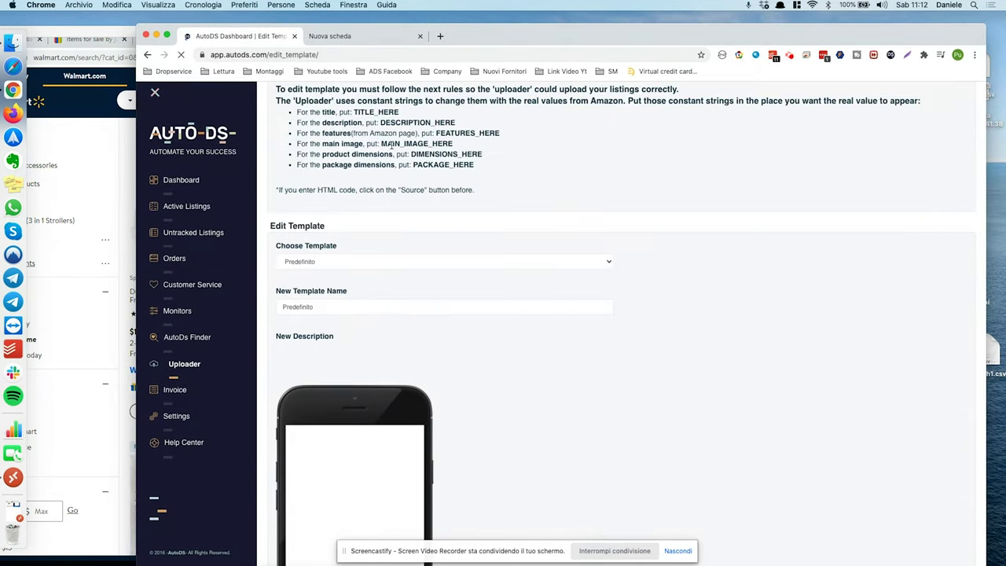
Step: Try the e_DE template in the editor, and settle on dailytools_UK as the template to edit
click(348, 261)
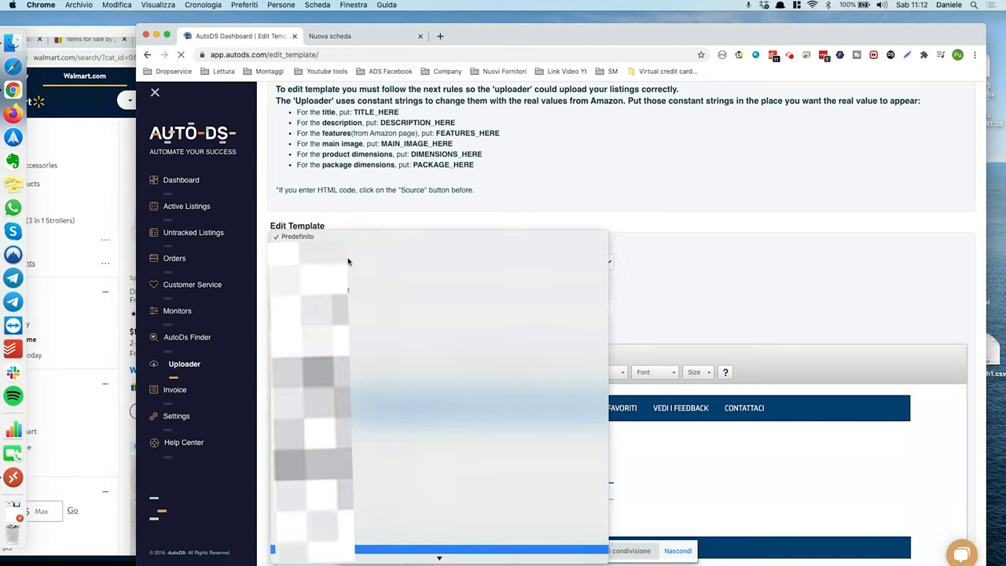
click(378, 268)
scroll(617, 279, down, 3)
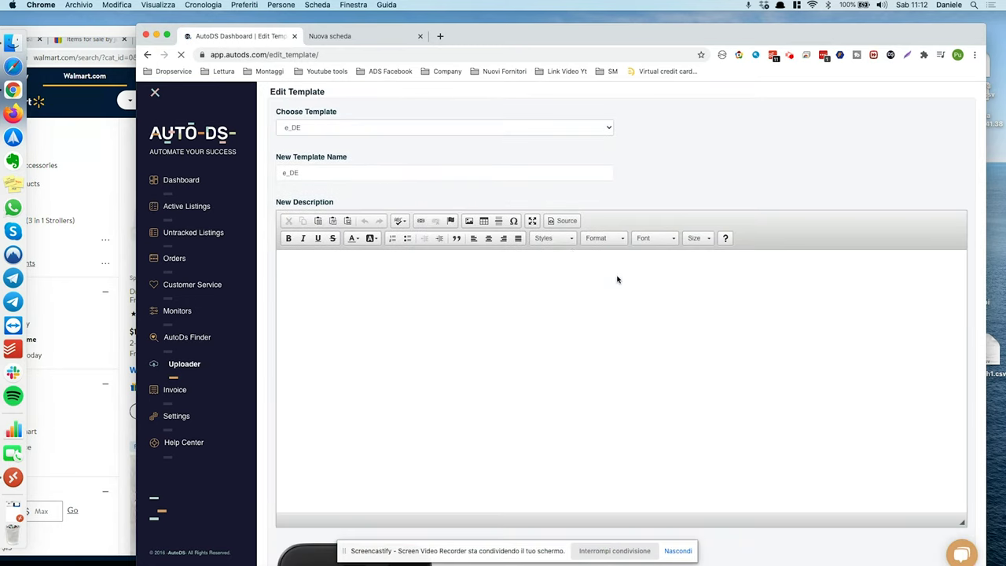
click(379, 130)
click(378, 135)
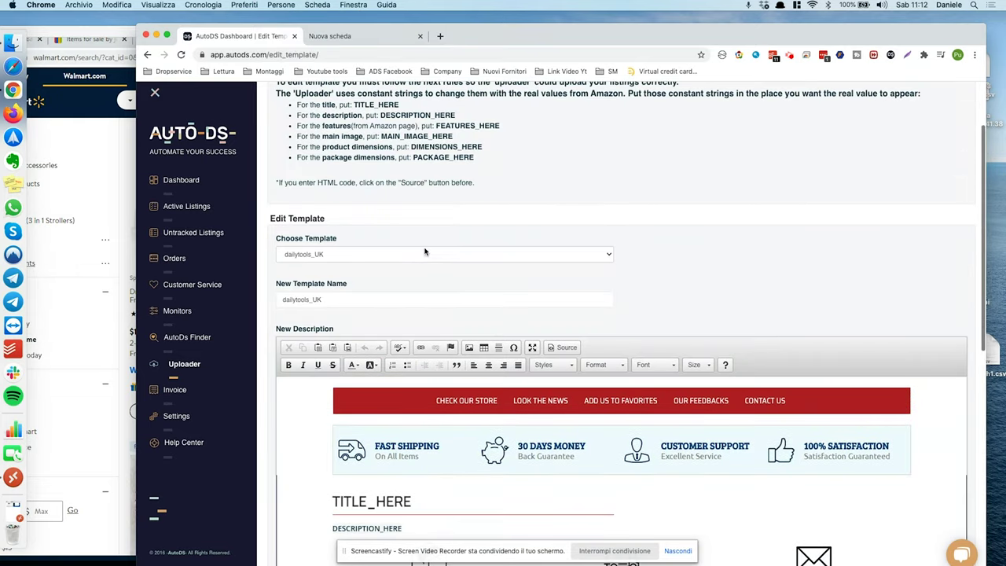
Step: Set the new template name to jungostore
drag(284, 300, 319, 299)
text(i)
text(ungostore)
Step: Examine the template's description layout and its phone preview down to the end of the page
scroll(551, 162, down, 10)
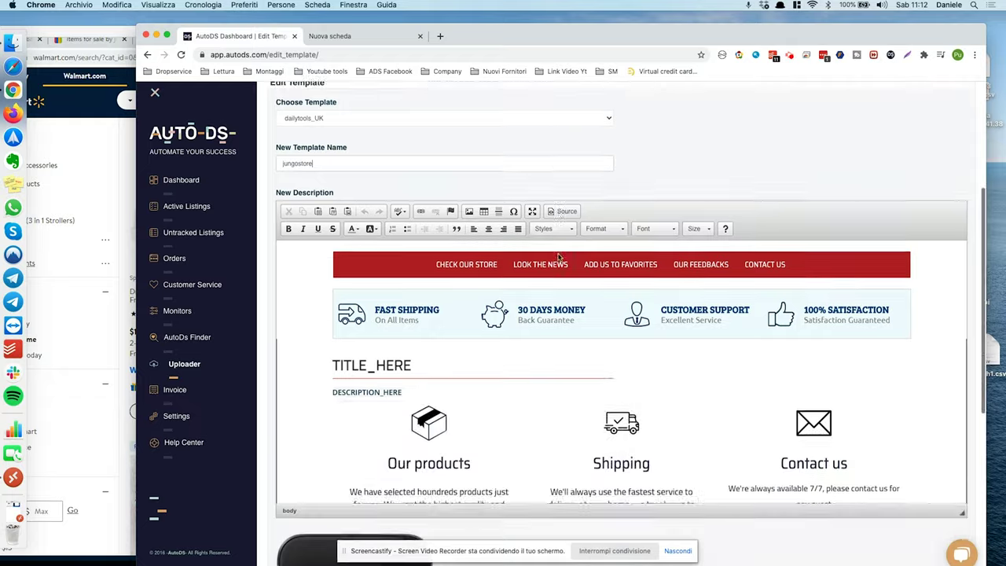
scroll(551, 162, up, 2)
scroll(551, 162, down, 6)
scroll(529, 443, up, 3)
scroll(528, 428, up, 3)
scroll(527, 425, down, 7)
scroll(533, 466, down, 4)
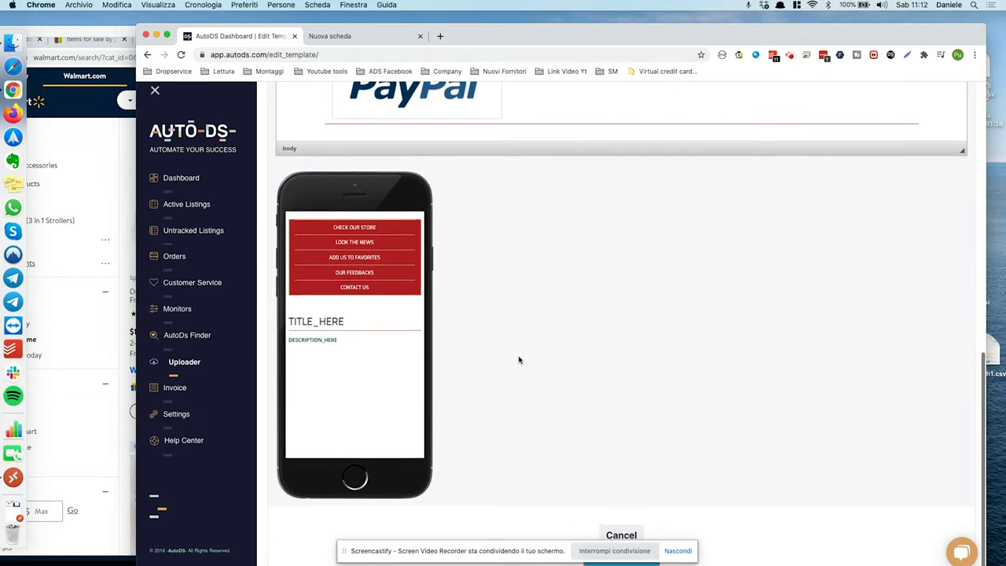
Step: Move the screen-sharing bar out of the way and finish editing the jungostore template to save it
drag(578, 546, 872, 442)
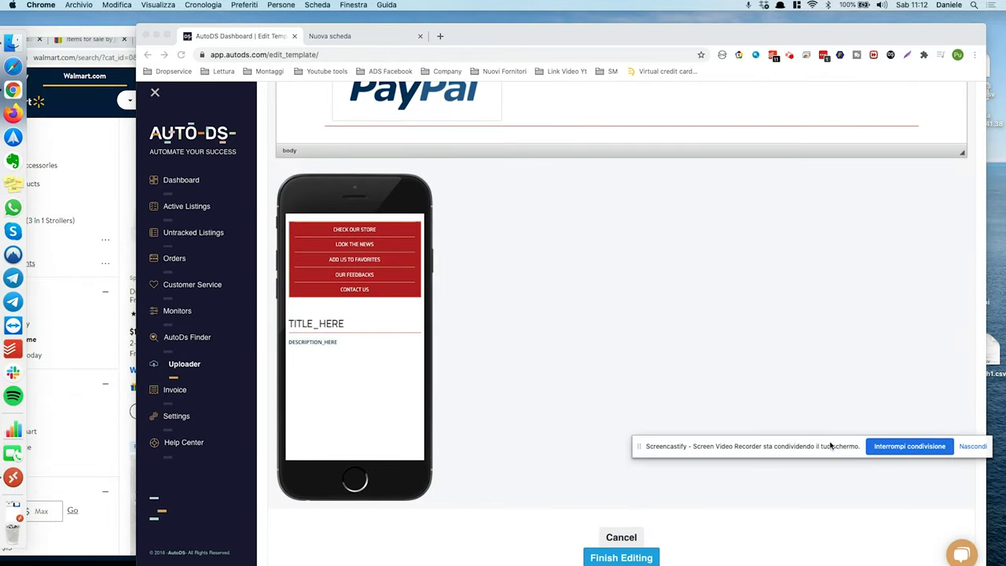
click(596, 558)
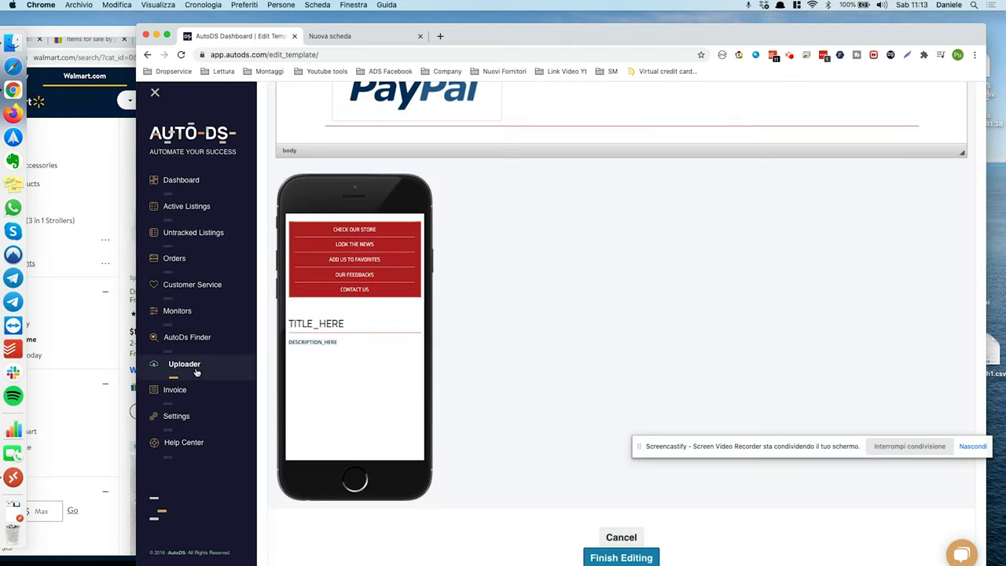
Step: Open the Uploader's bulk upload form and paste the copied Walmart product IDs as the products to upload
click(197, 372)
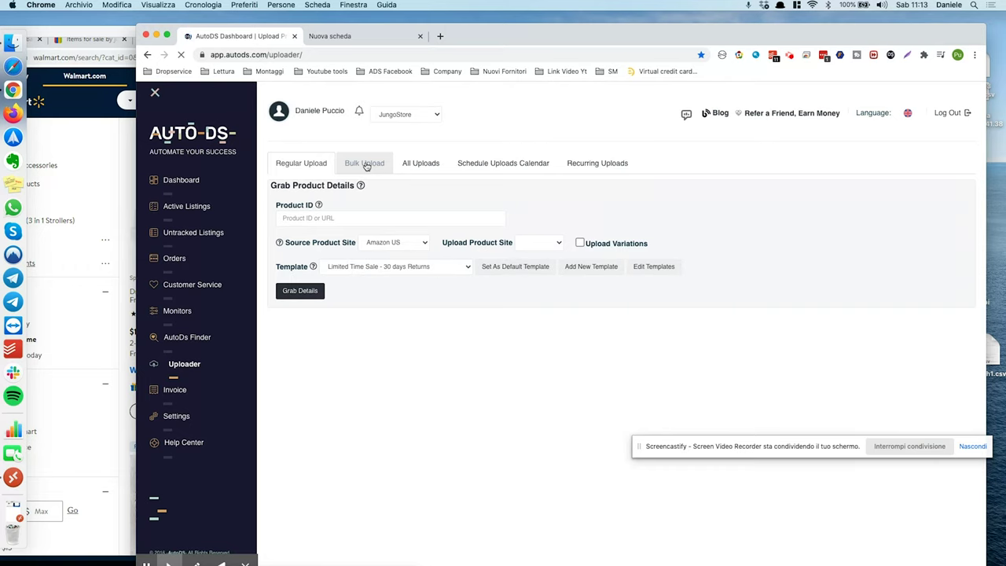
click(364, 163)
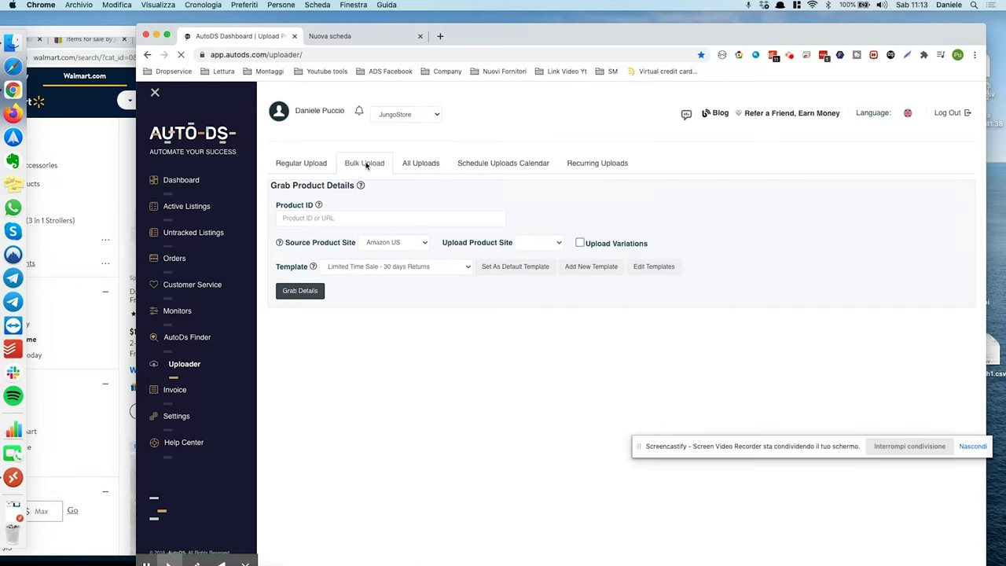
click(366, 221)
key(super+v)
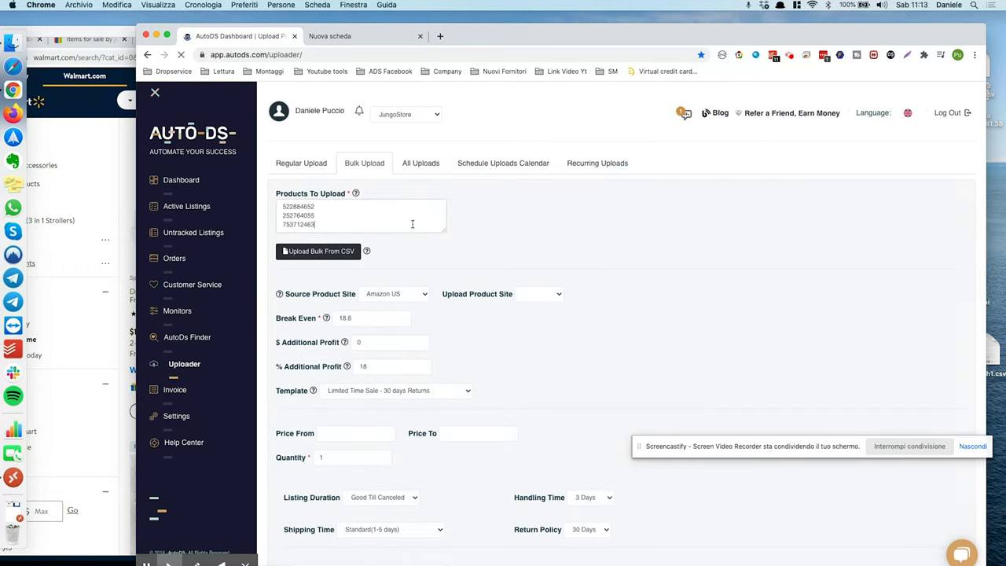
Step: Set the bulk upload's destination site to Ebay US and its source site to Walmart
click(543, 293)
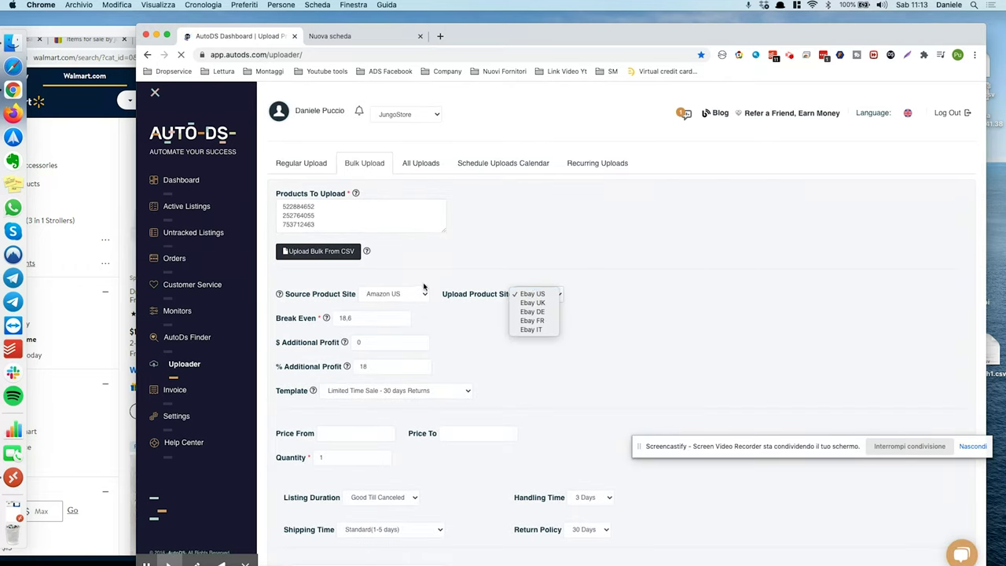
click(532, 294)
click(385, 294)
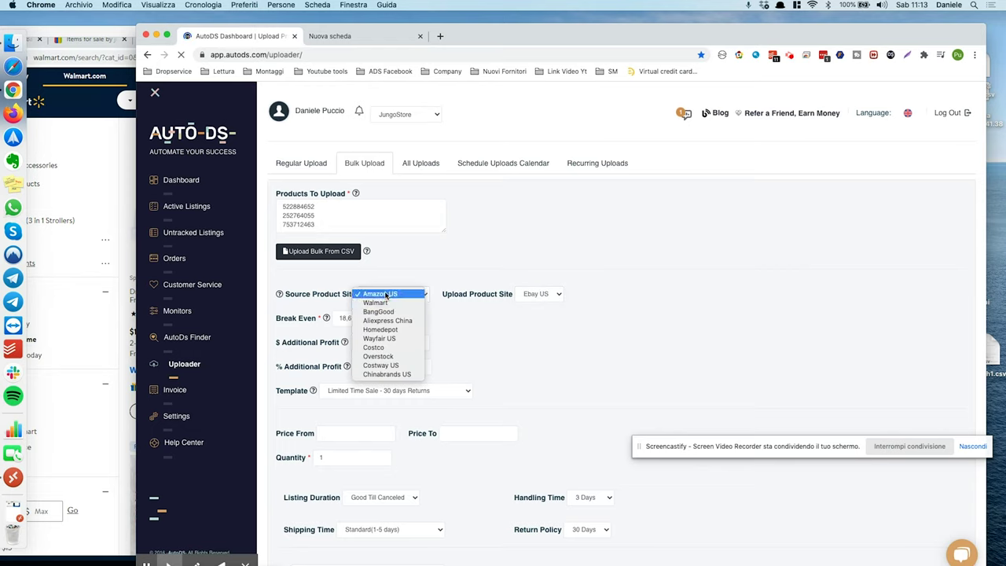
click(387, 302)
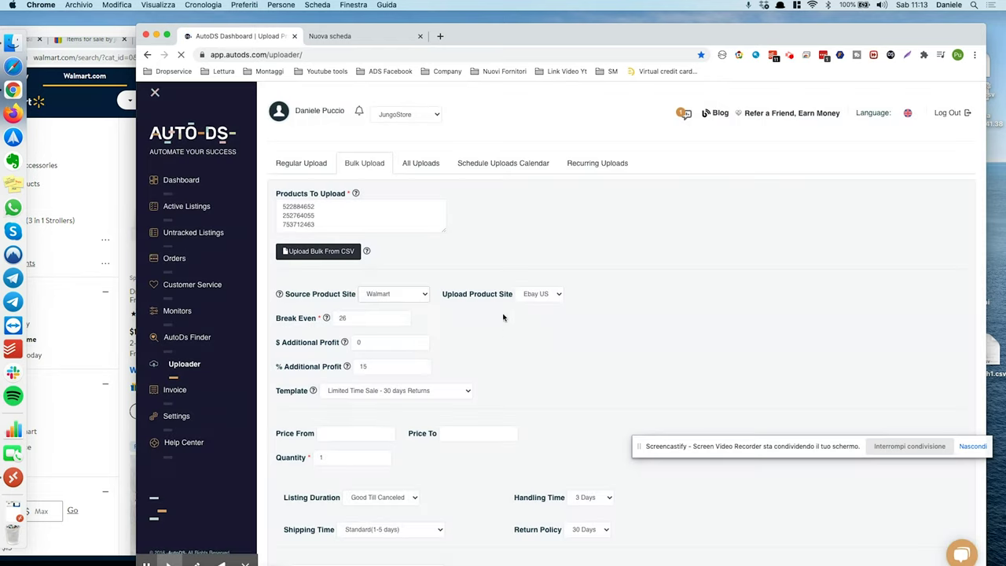
Step: Choose the jungostore template for the bulk upload and set the maximum price to 80
scroll(493, 259, down, 3)
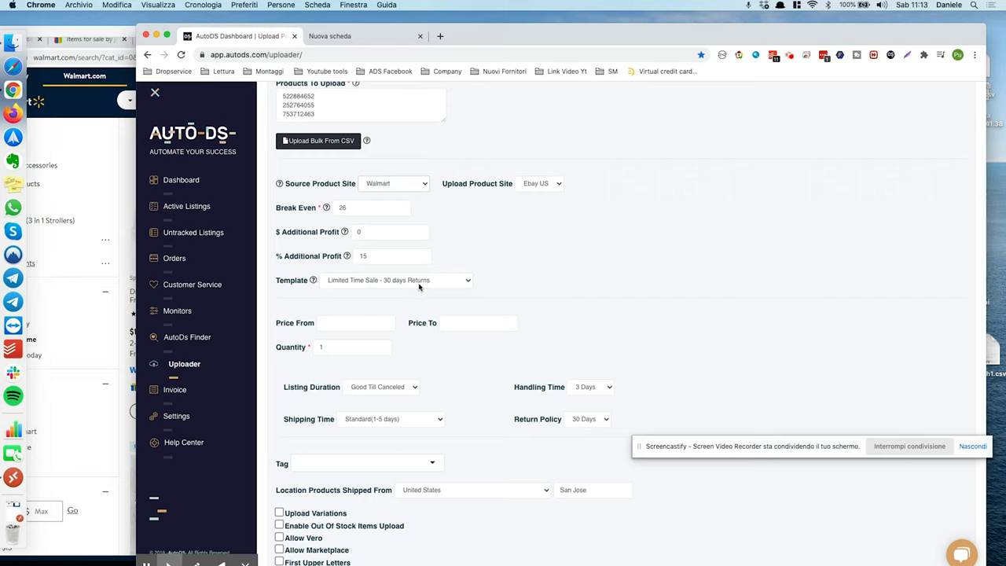
click(463, 280)
click(393, 217)
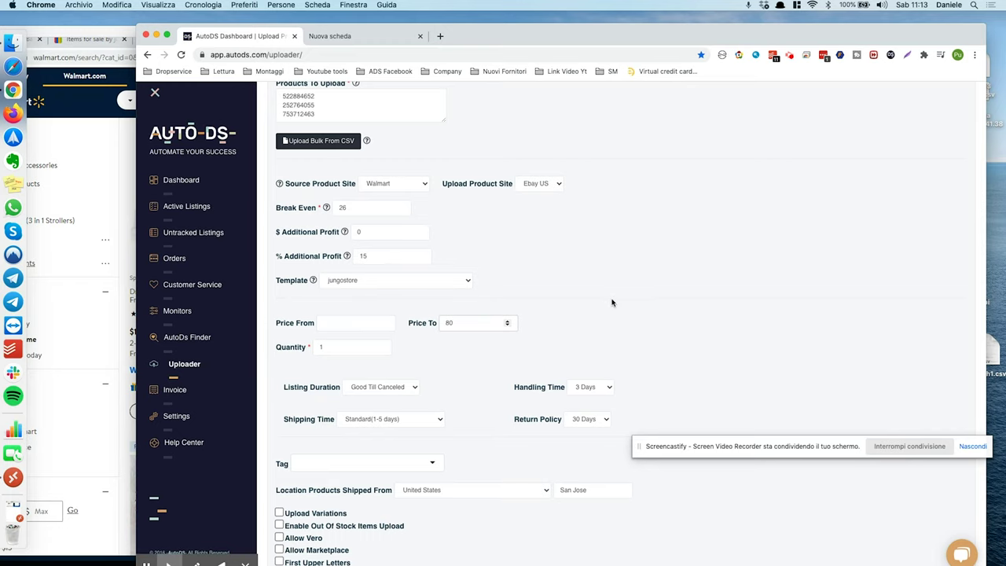
Step: Tag the bulk upload as walmart and set the city the products ship from to Multi Location
scroll(613, 303, down, 2)
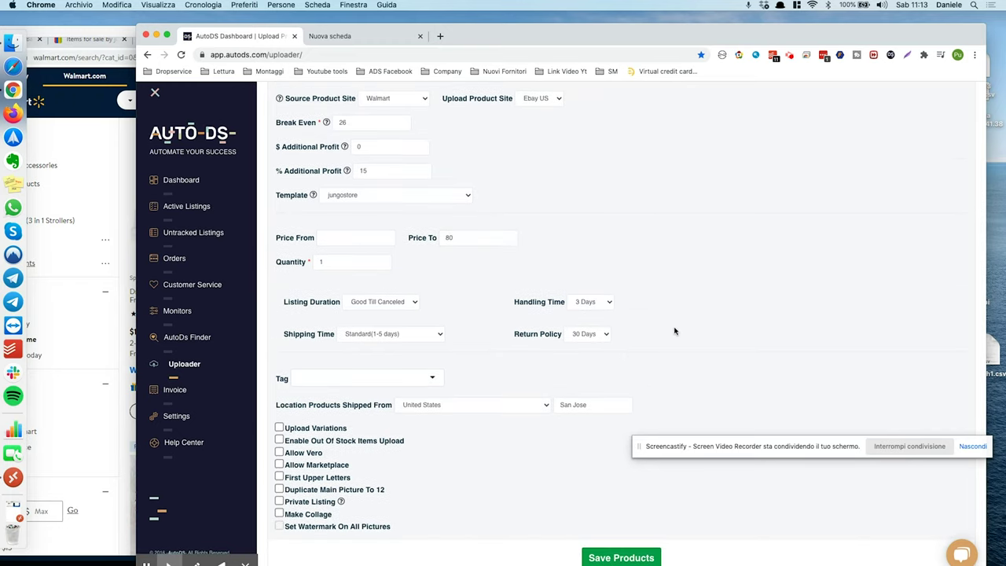
click(389, 379)
text(walmart)
key(Return)
drag(588, 405, 560, 405)
text(Multi Location)
click(563, 421)
Step: Enable Make Collage and Duplicate Main Picture To 12, then save the products and confirm scheduling them for upload
click(309, 514)
click(340, 491)
click(621, 557)
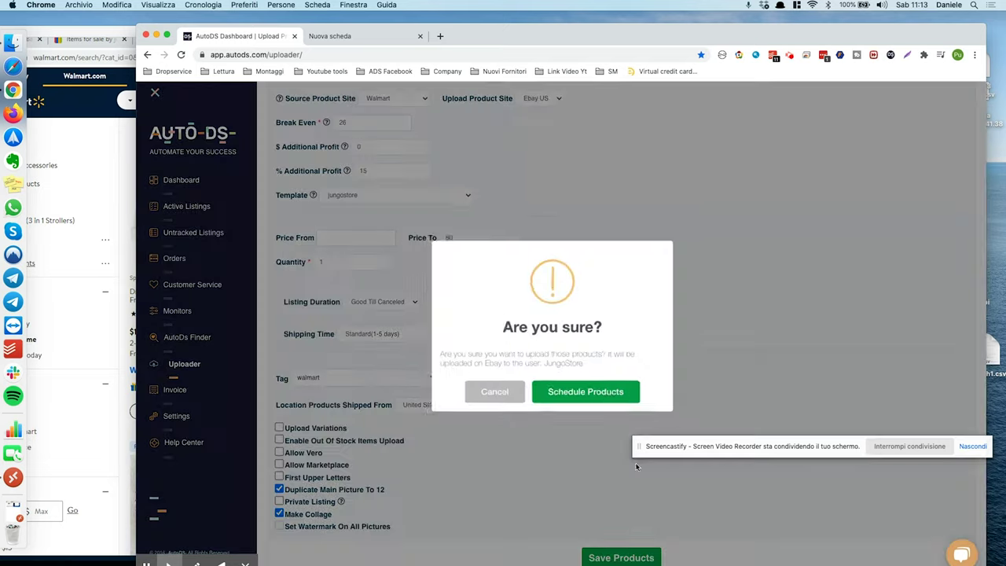
click(594, 389)
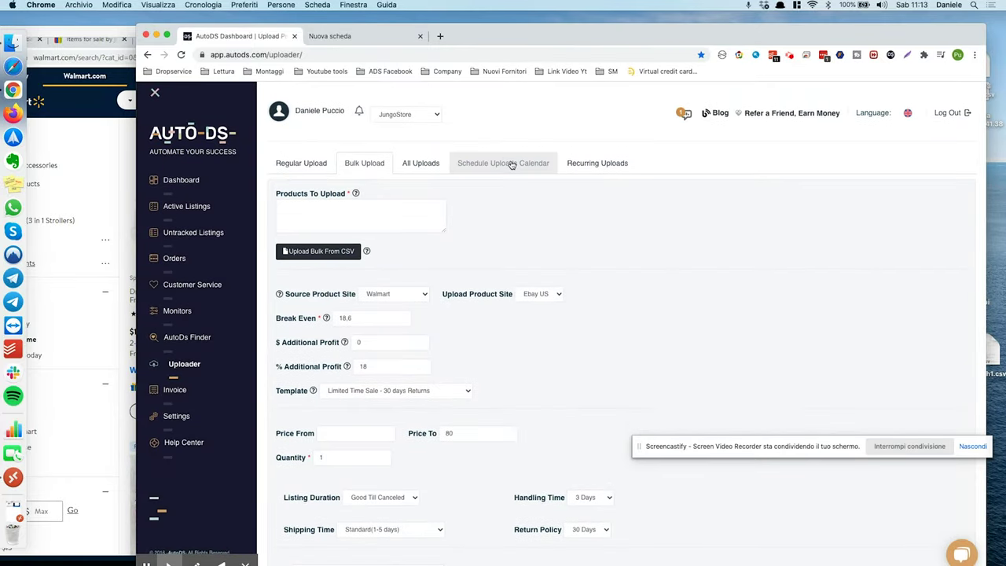
Step: Check the scheduled uploads calendar, and return to the regular upload form
click(511, 164)
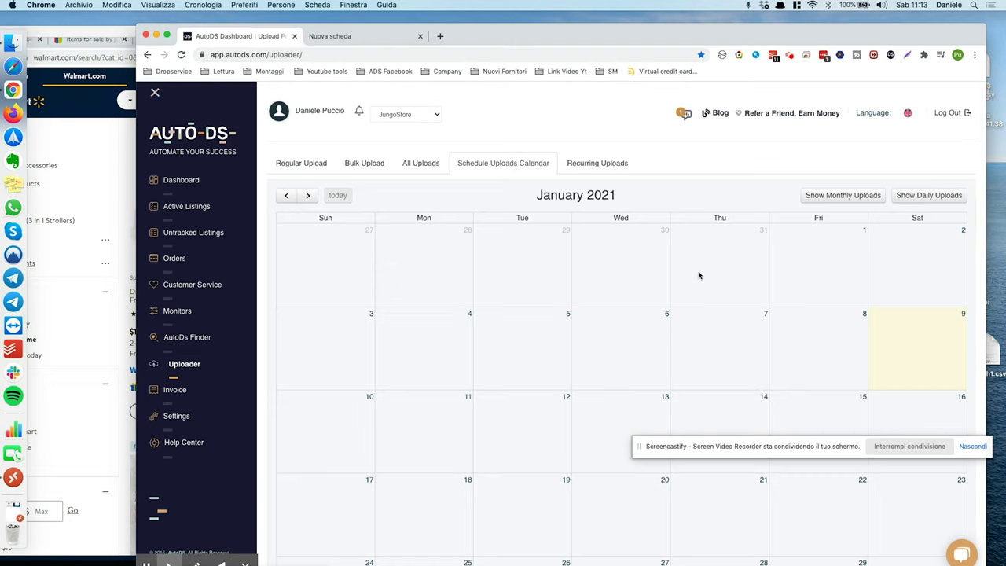
click(320, 167)
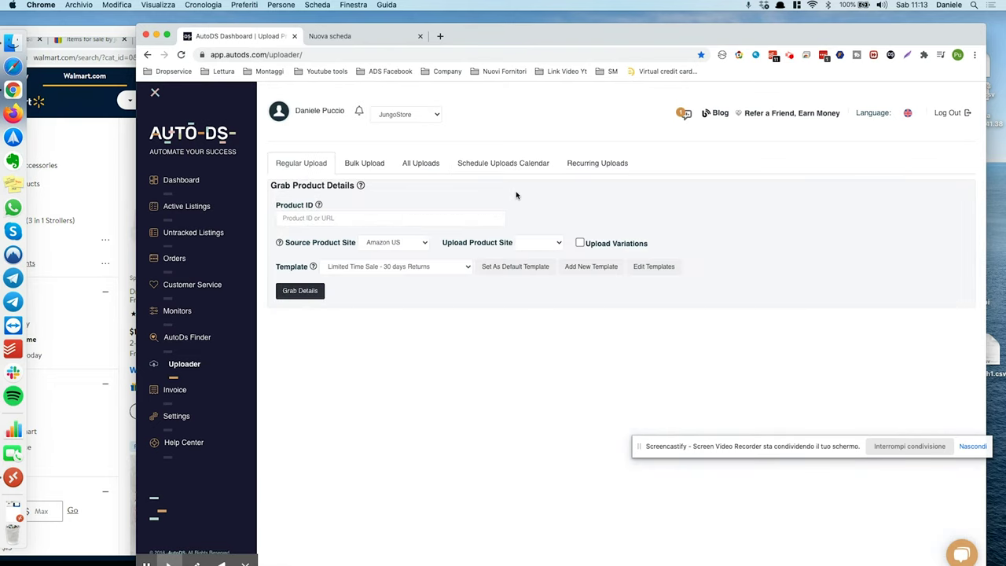
click(506, 170)
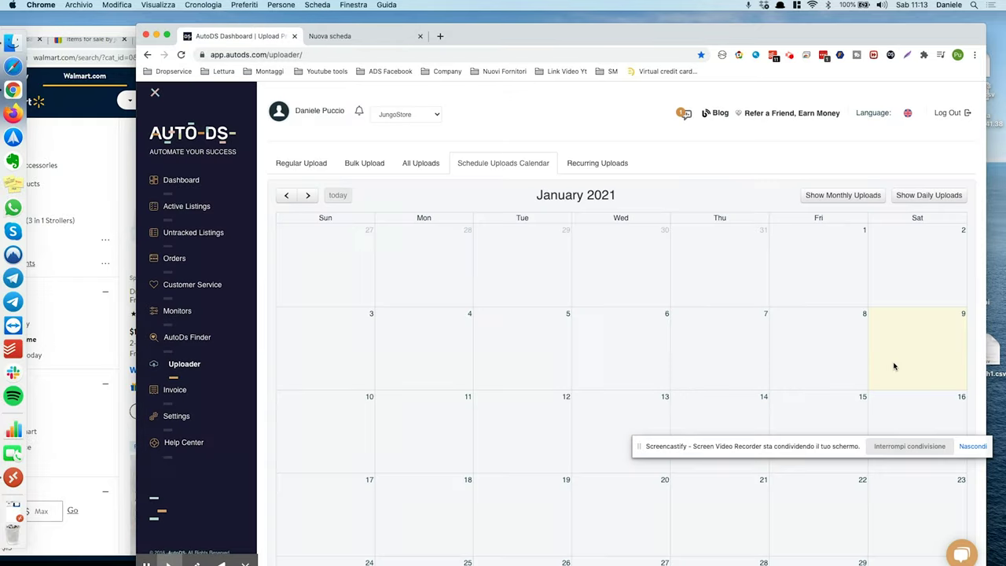
click(309, 164)
Step: Switch to the Microsoft Remote Desktop session, enlarge it to full screen and close the Walmart baby accessories page
click(85, 330)
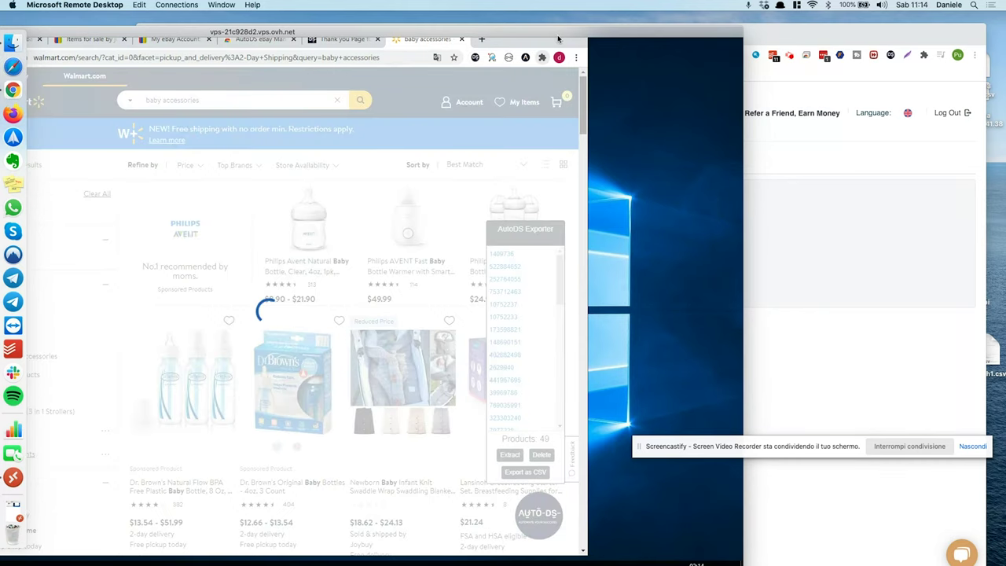
double_click(559, 39)
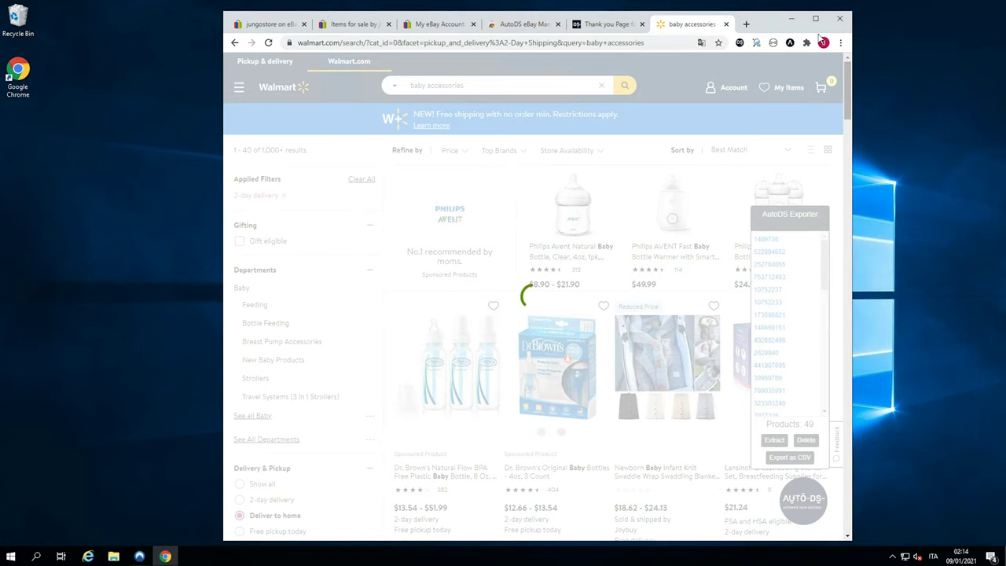
click(726, 25)
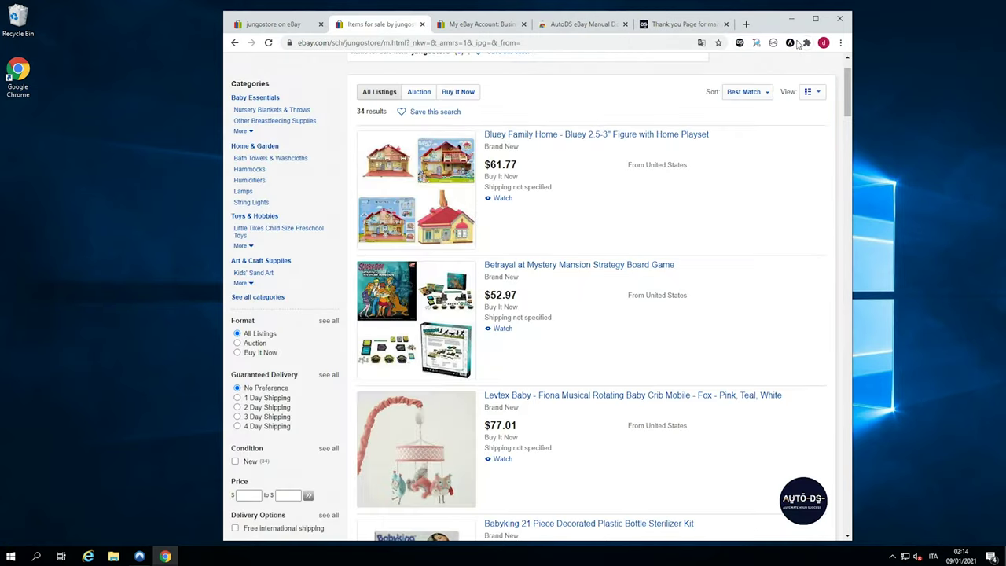
Step: Open the AutoDS extension's notification log and review the upload entries on both pages
click(791, 42)
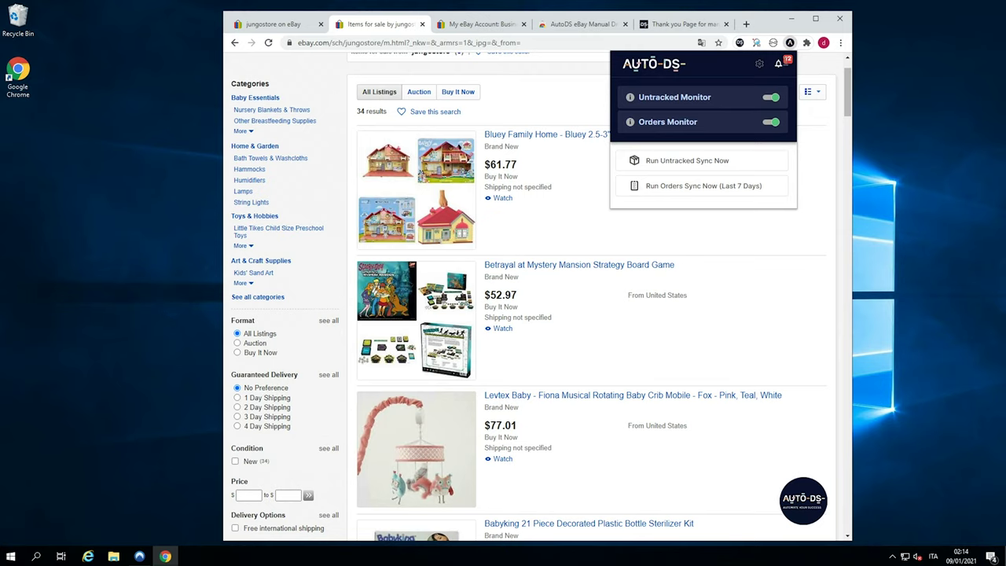
click(782, 64)
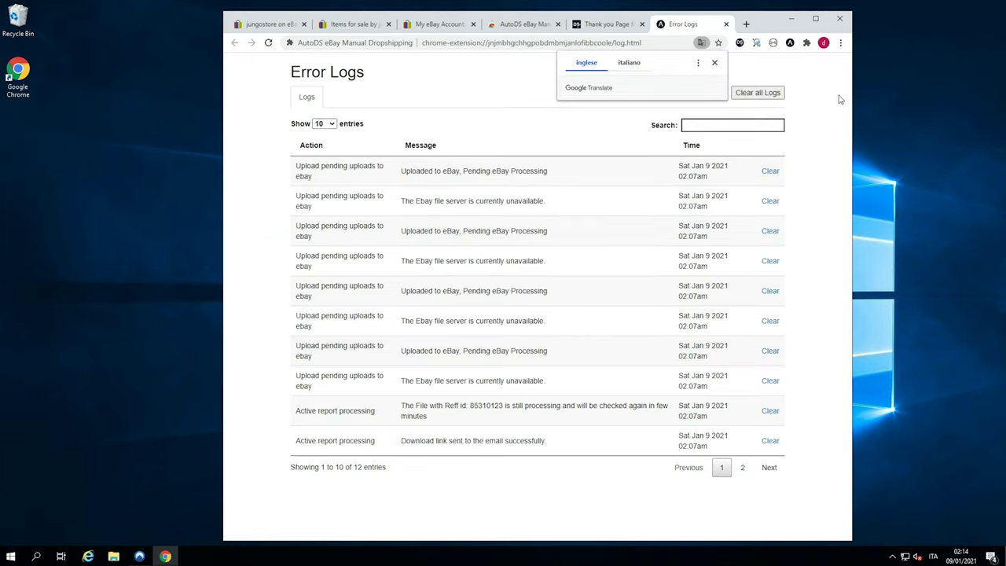
click(791, 42)
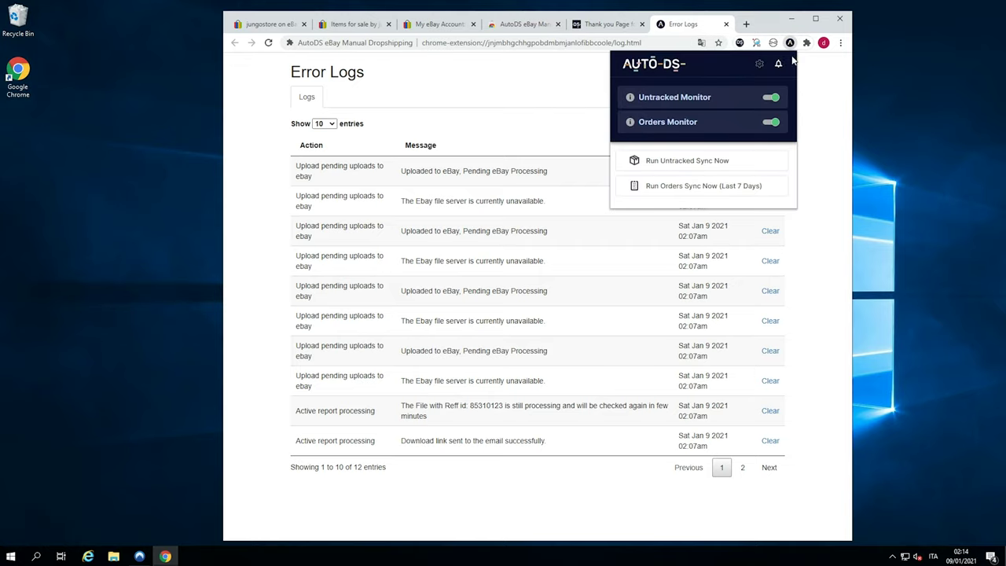
click(512, 215)
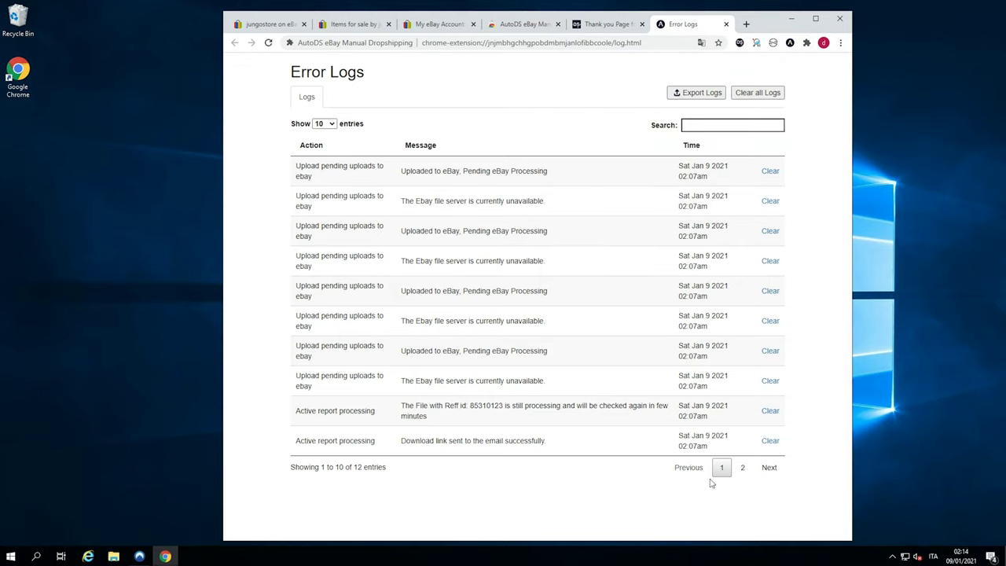
click(759, 477)
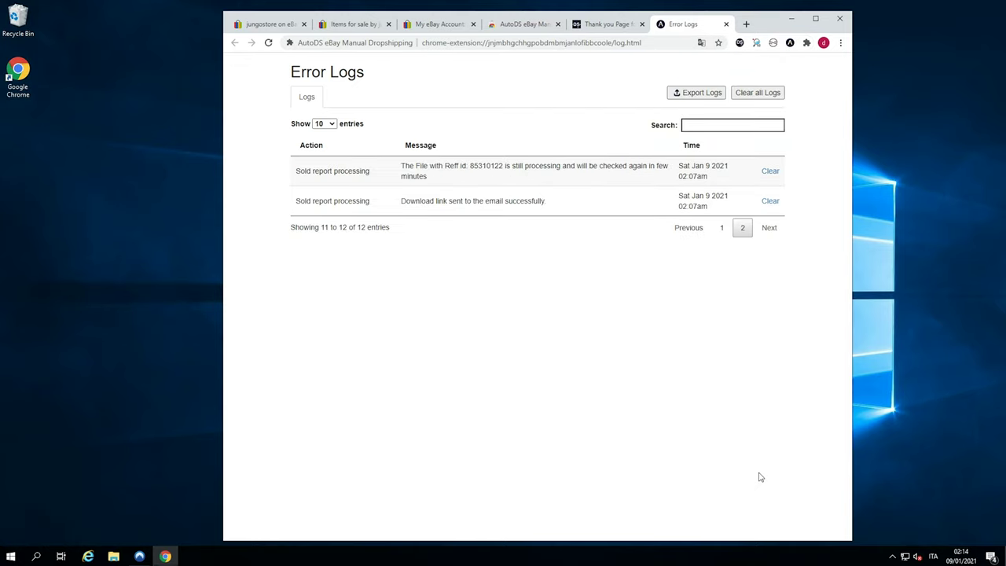
click(713, 226)
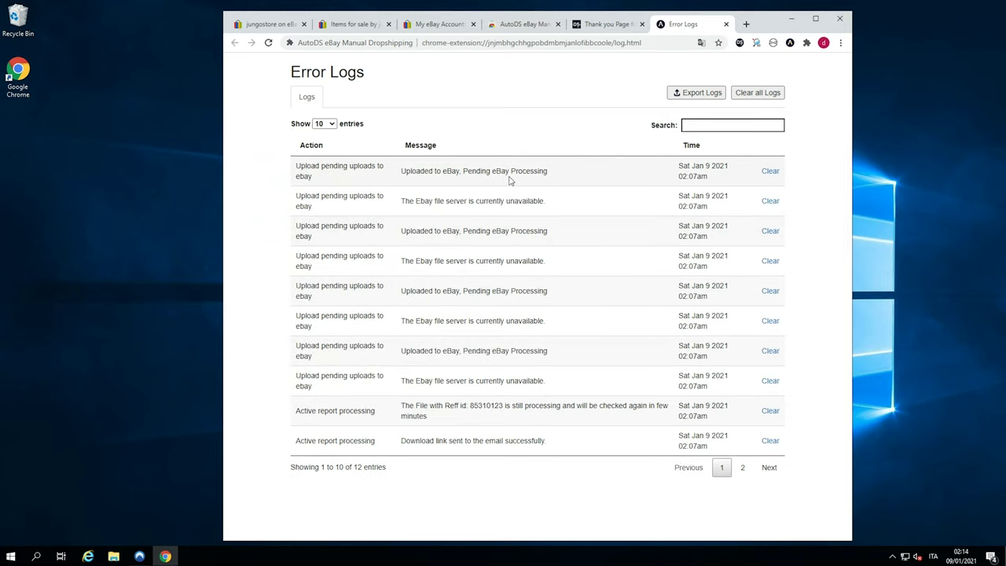